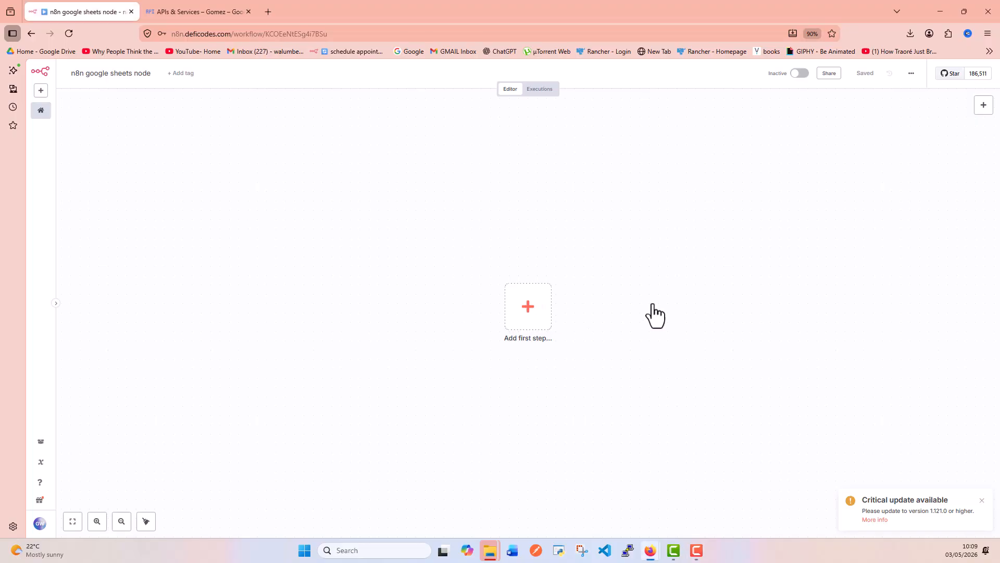
# Add a Google Sheets node with the 'Append or update row in sheet' action after the manual trigger.
pyautogui.write('googl')
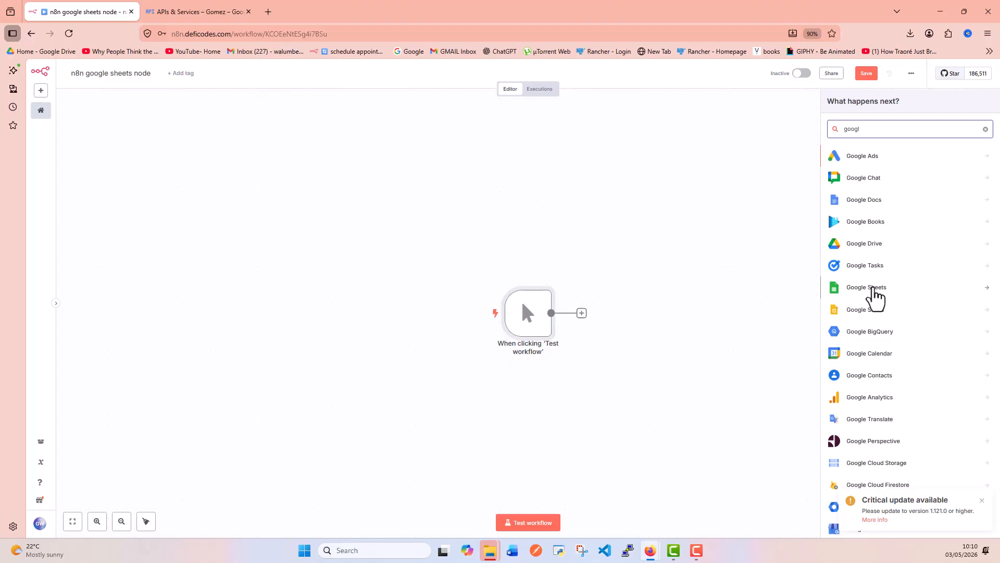
pyautogui.click(874, 290)
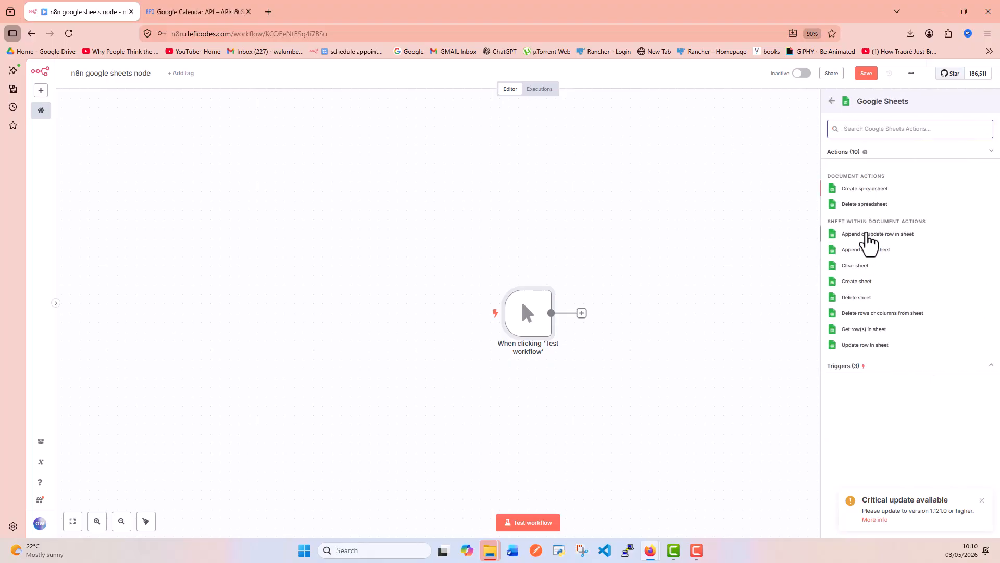
pyautogui.click(866, 234)
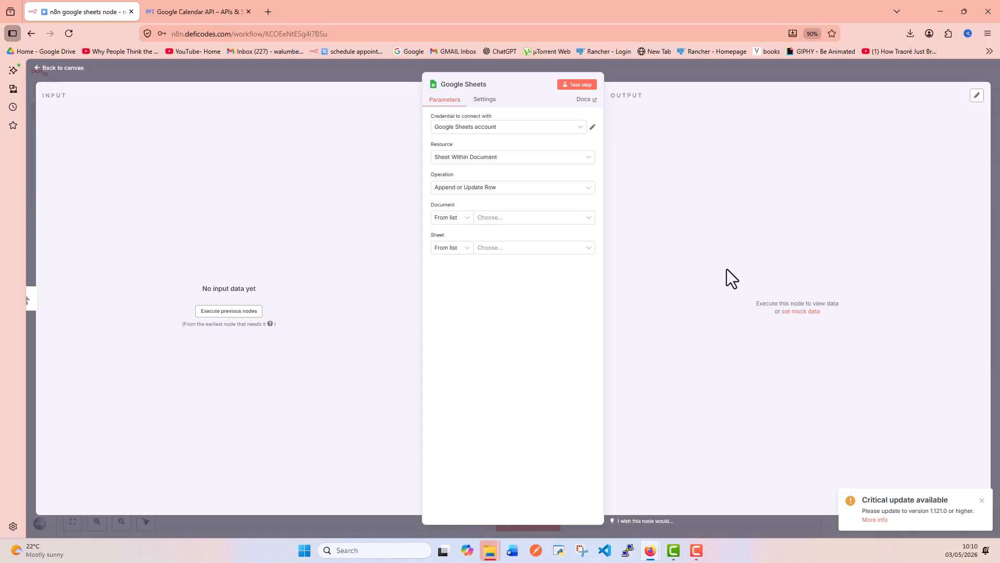
# Create a new credential from the node's credential dropdown, opening the empty 'Google Sheets account 2' form.
pyautogui.click(545, 127)
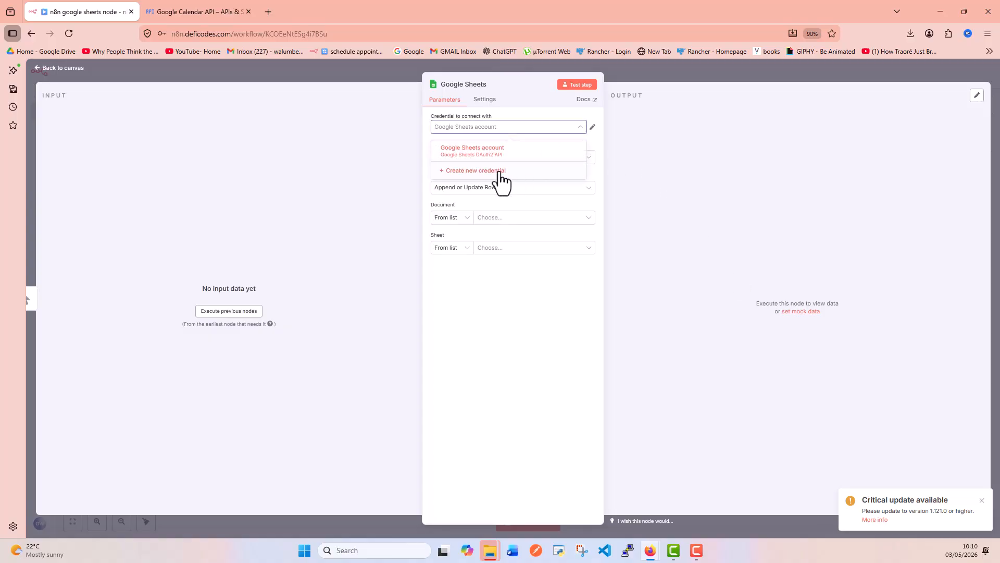
pyautogui.click(500, 172)
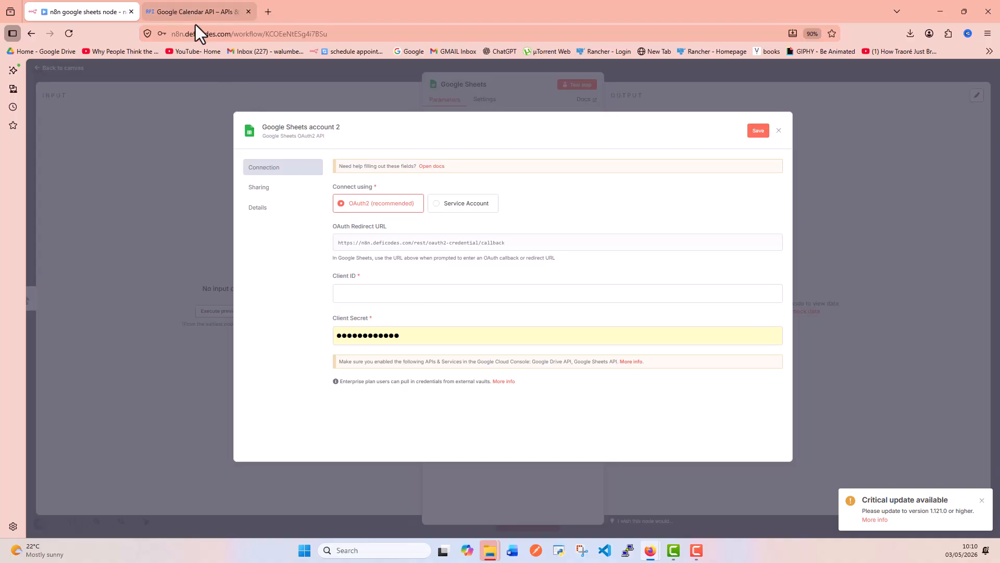
# From the Google Cloud project picker, create a new project, replacing the default name with 'google sheets n8n'.
pyautogui.click(202, 11)
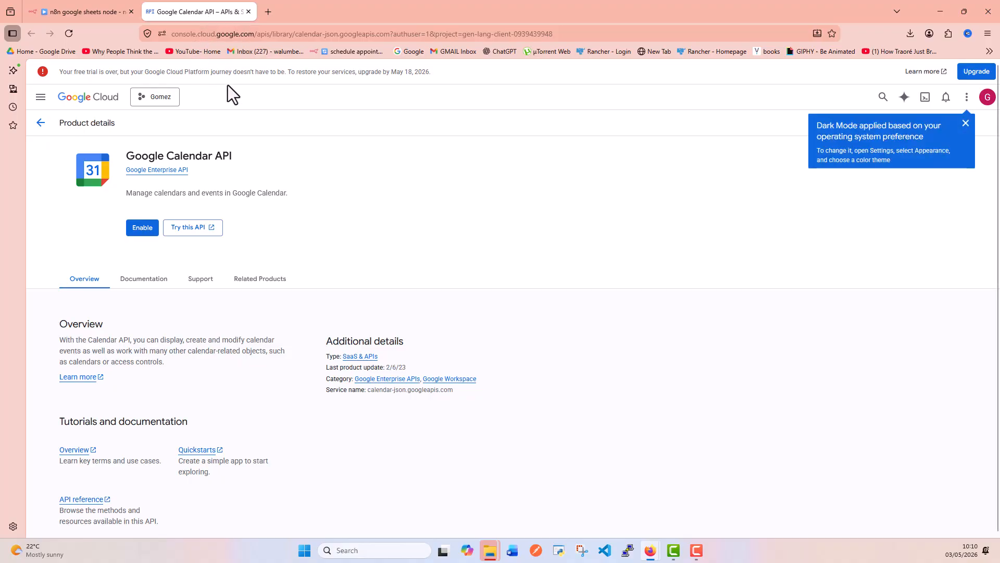
pyautogui.click(161, 101)
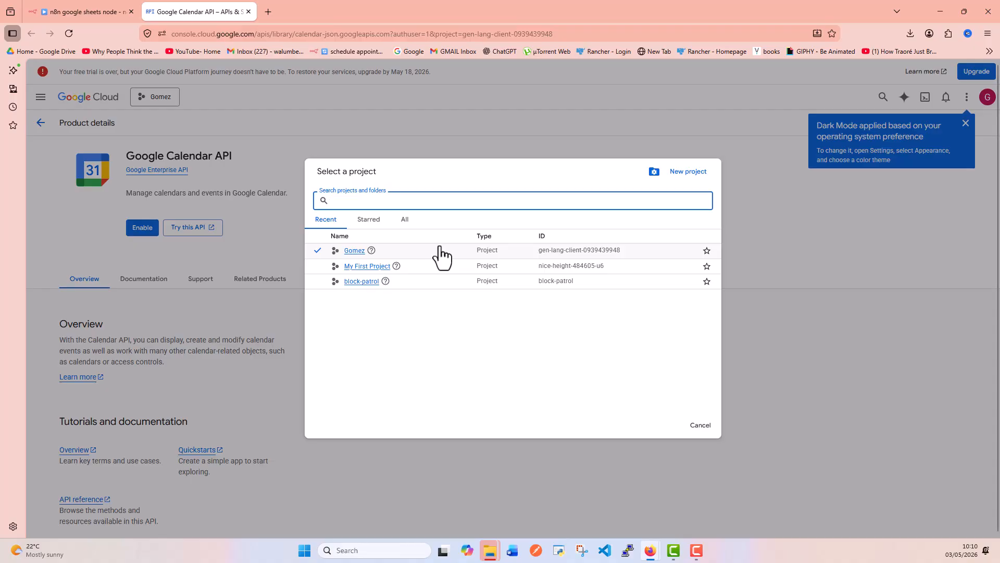
pyautogui.click(687, 177)
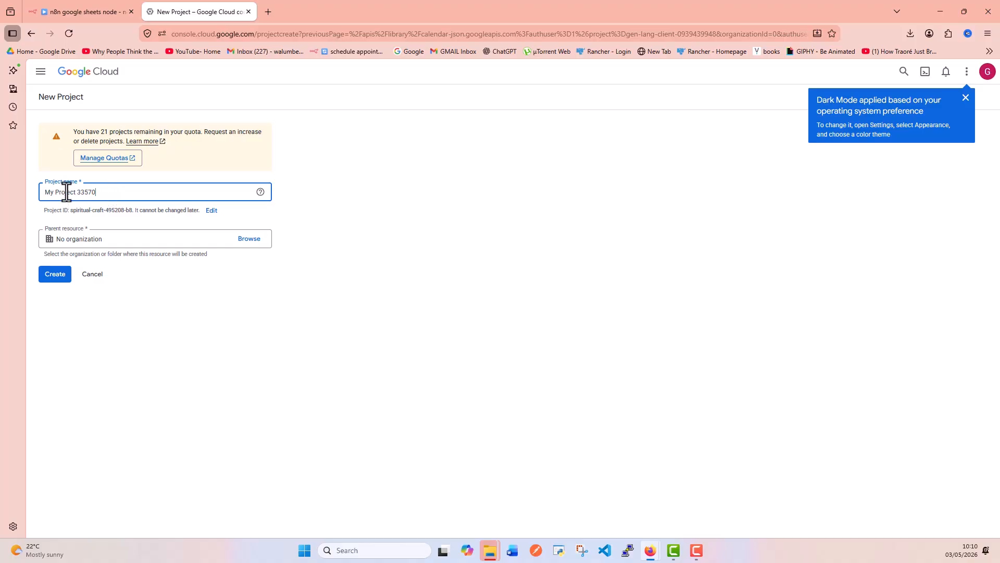
pyautogui.hotkey('ctrl', 'a')
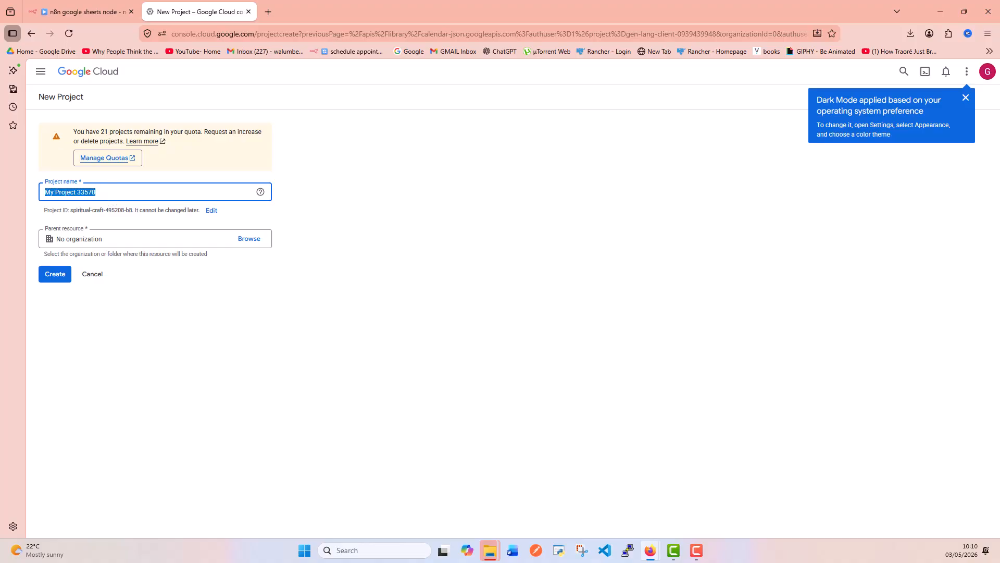
pyautogui.write('google sheets n8n')
pyautogui.click(59, 282)
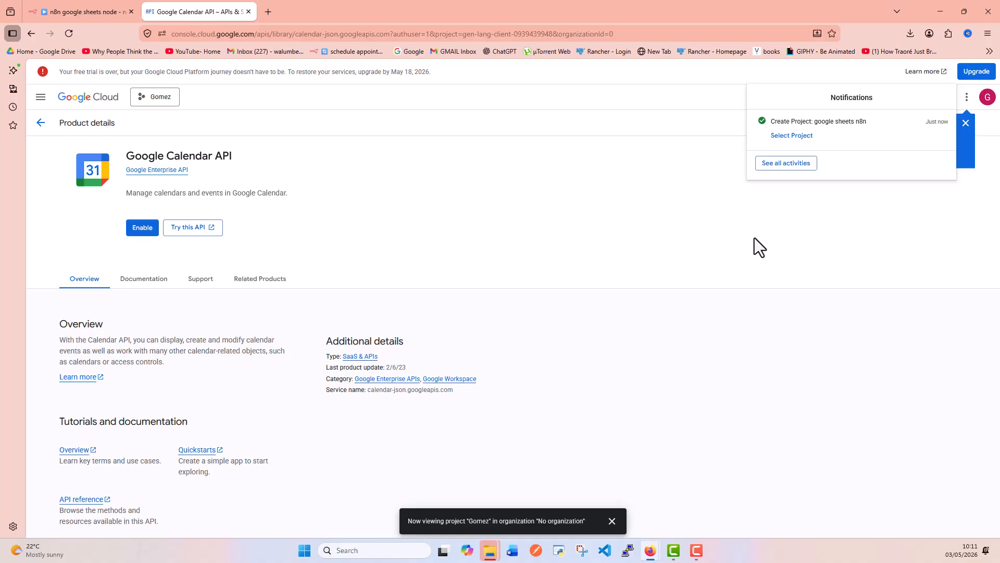
# Switch to the 'google sheets n8n' project and go to APIs & Services from the navigation menu.
pyautogui.click(800, 139)
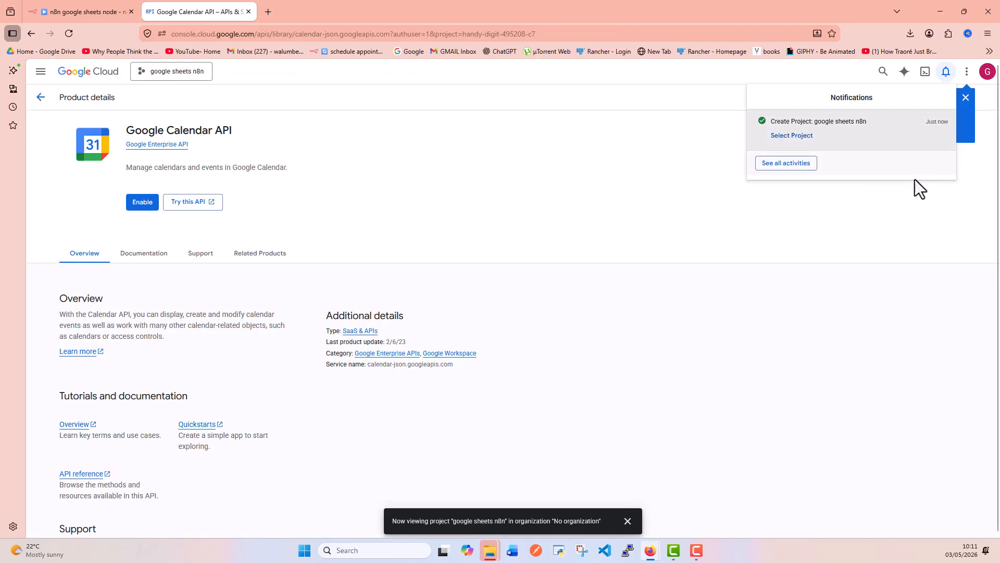
pyautogui.click(774, 225)
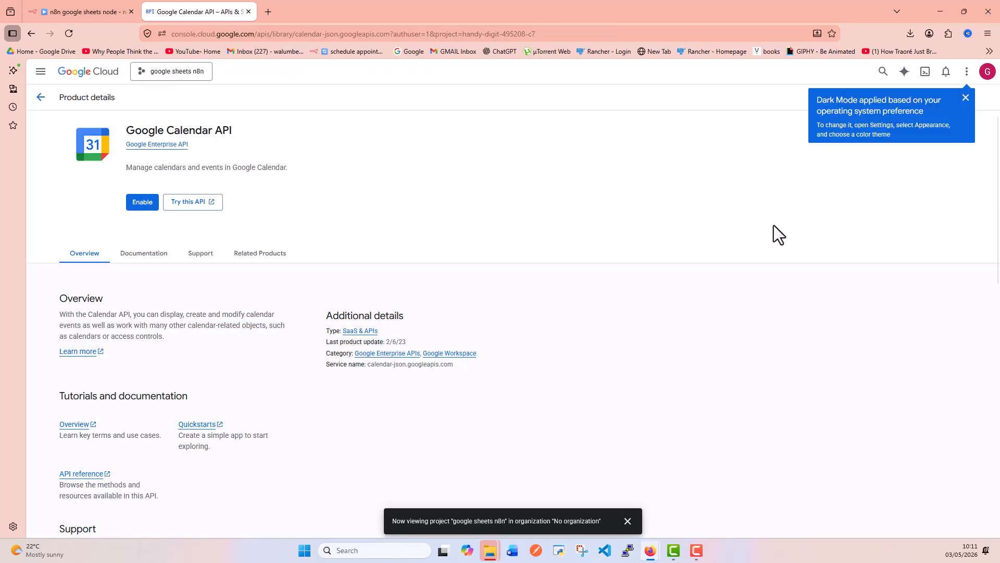
pyautogui.click(41, 73)
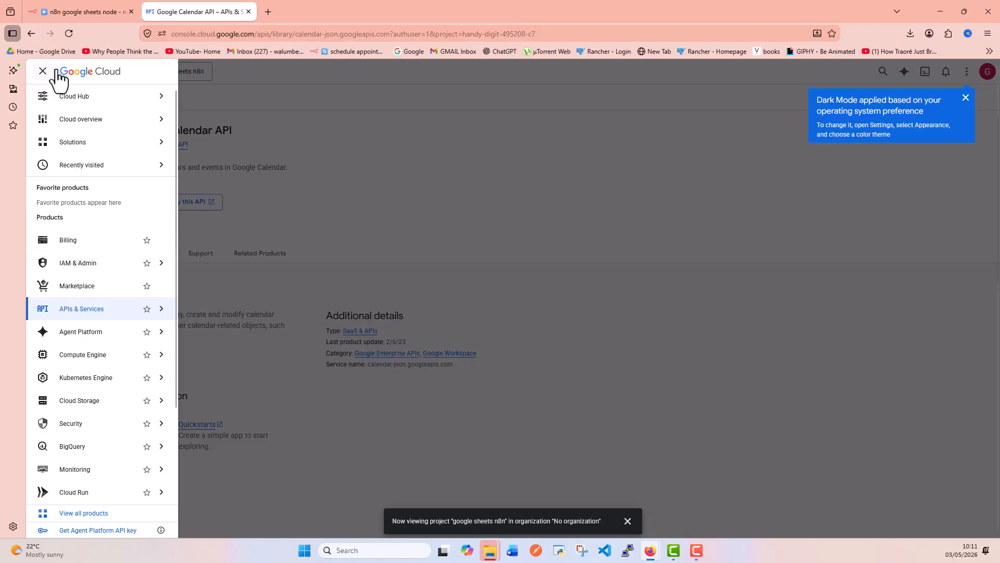
pyautogui.moveTo(156, 95)
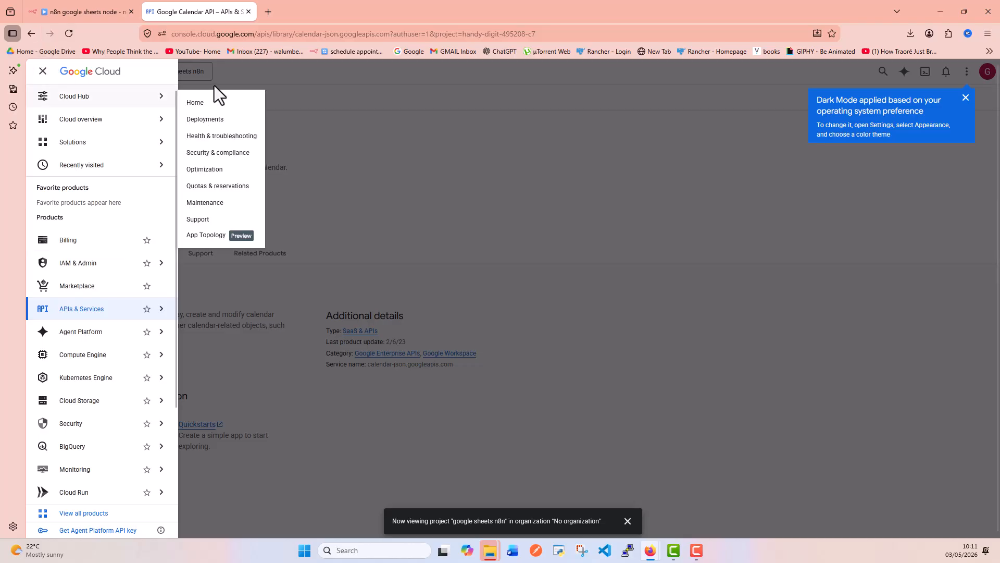
pyautogui.click(97, 313)
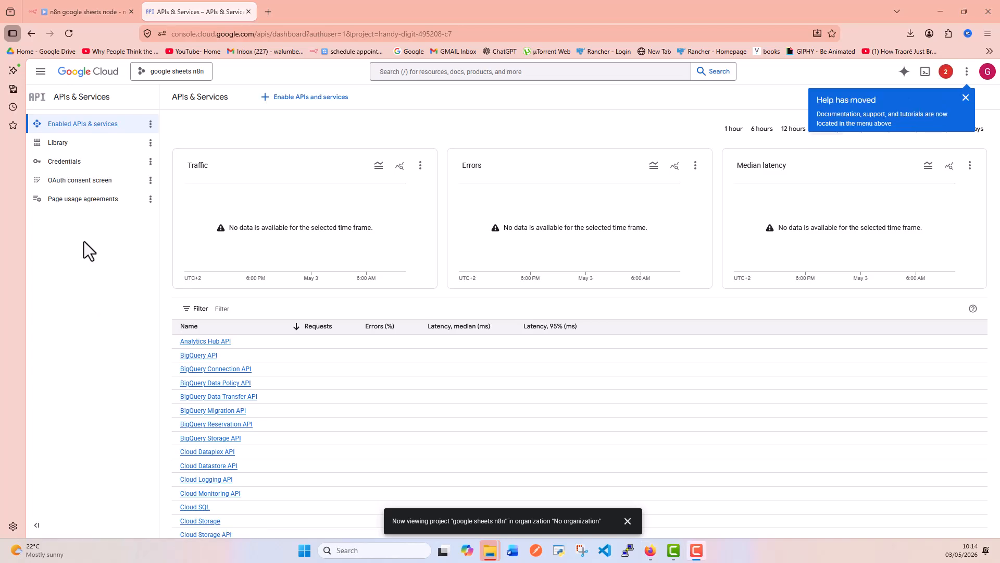
# Start the OAuth consent setup with app name 'n8n sheets' and the account's e-mail as support contact.
pyautogui.click(96, 182)
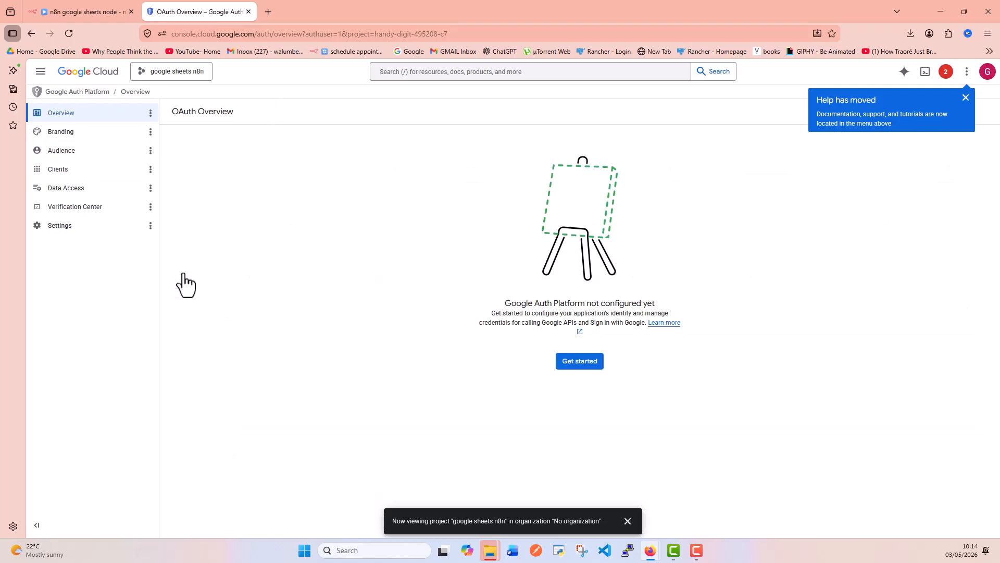
pyautogui.click(586, 365)
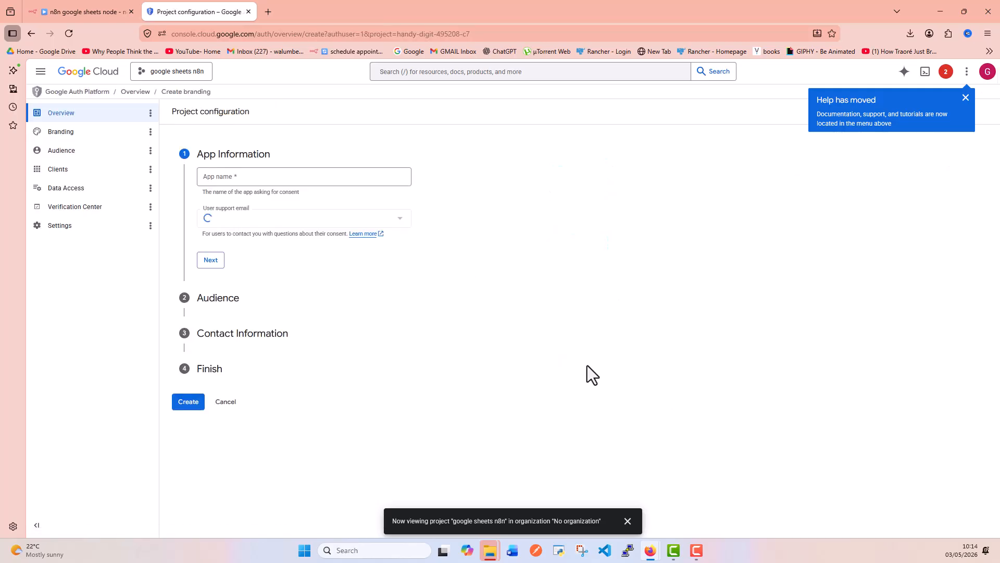
pyautogui.click(270, 181)
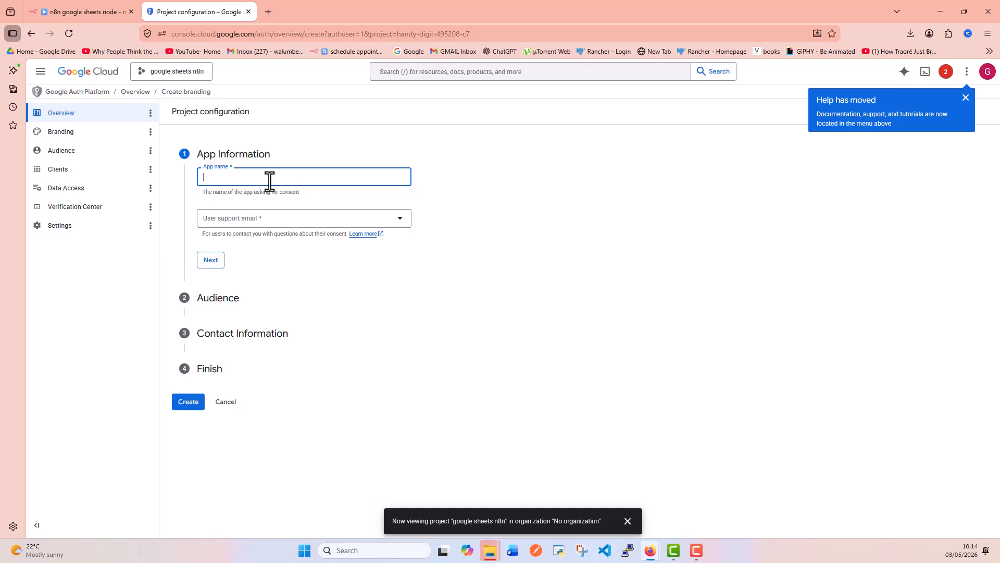
pyautogui.write('n8n sheets')
pyautogui.click(271, 223)
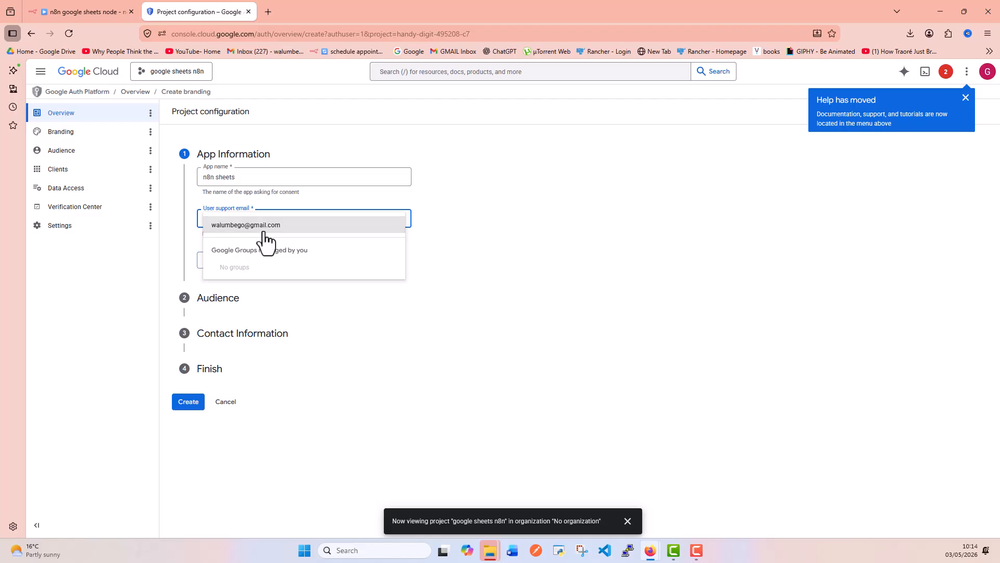
pyautogui.click(262, 229)
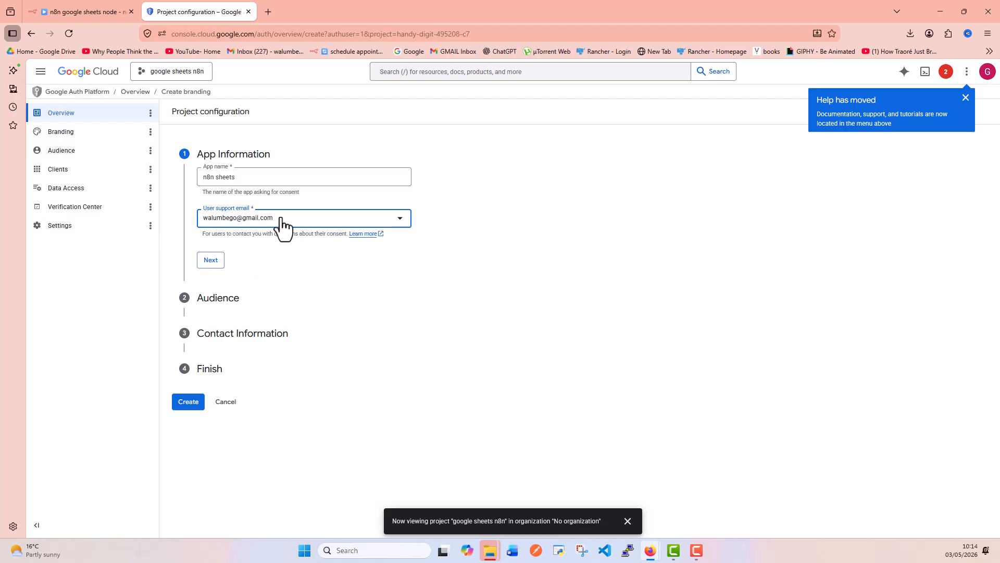
pyautogui.click(257, 217)
pyautogui.click(264, 227)
pyautogui.click(207, 261)
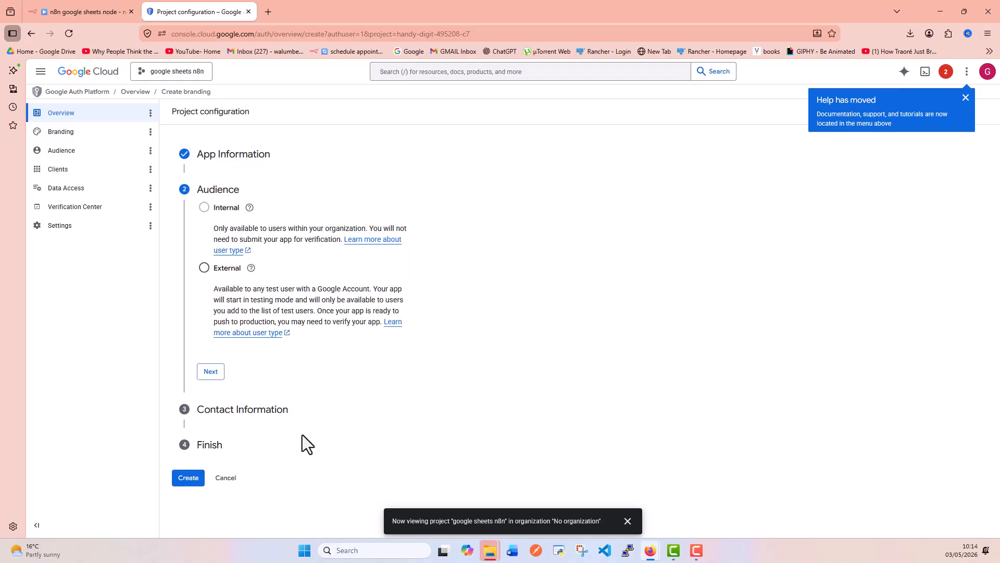
# Choose the External audience, enter the contact e-mail, accept the user data policy, and create the configuration.
pyautogui.click(204, 267)
pyautogui.moveTo(252, 215)
pyautogui.click(211, 371)
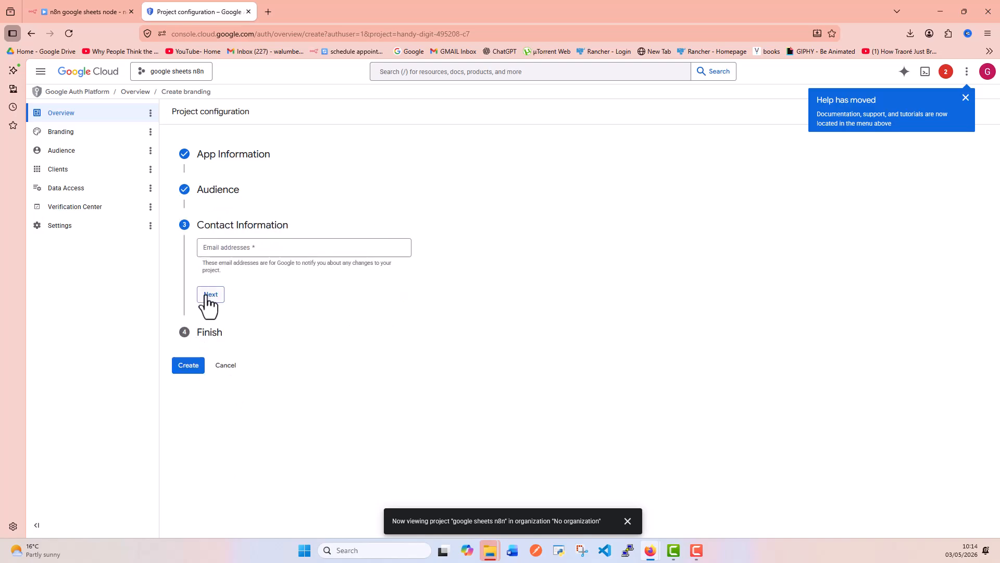
pyautogui.click(241, 259)
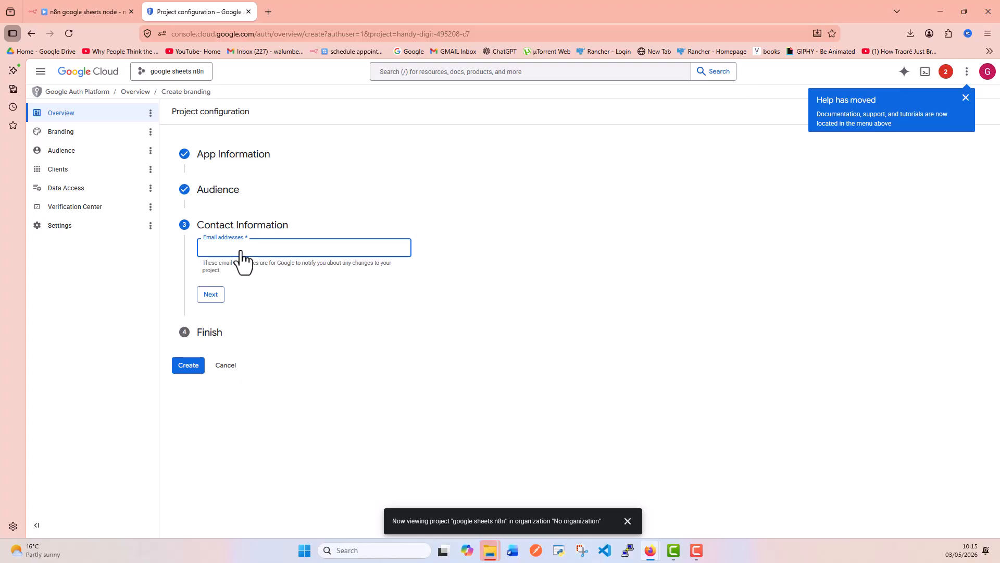
pyautogui.click(210, 293)
pyautogui.click(203, 278)
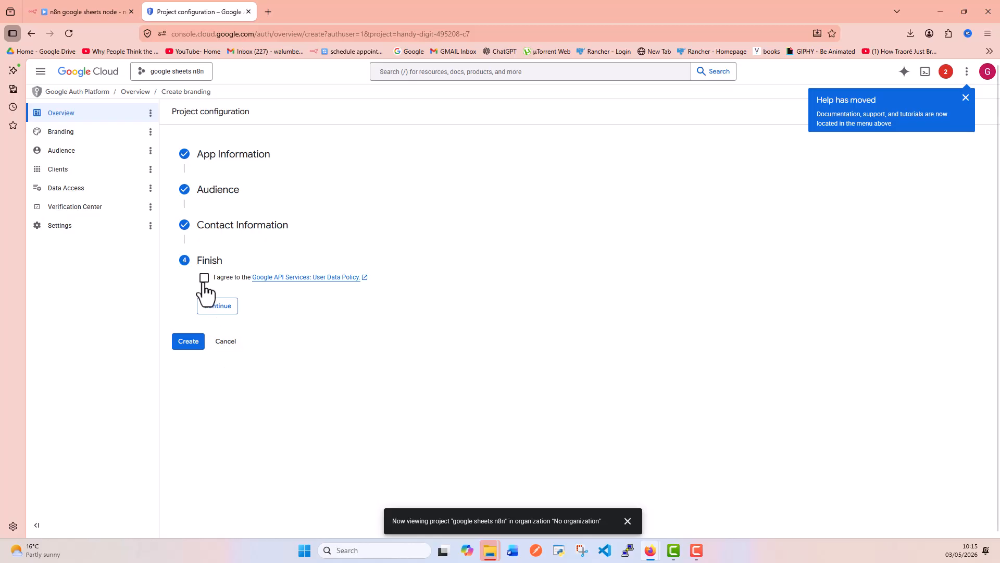
pyautogui.click(226, 310)
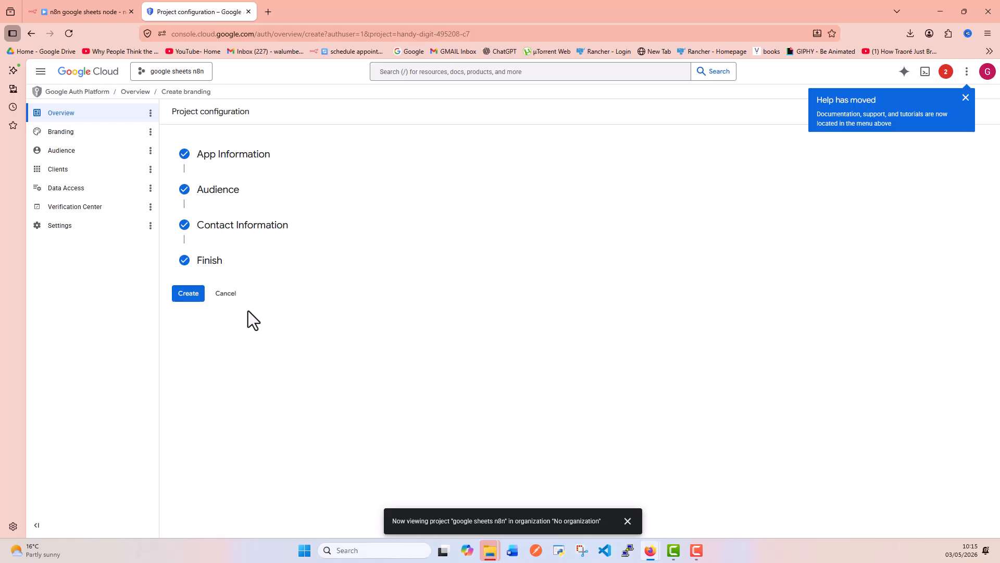
pyautogui.click(189, 293)
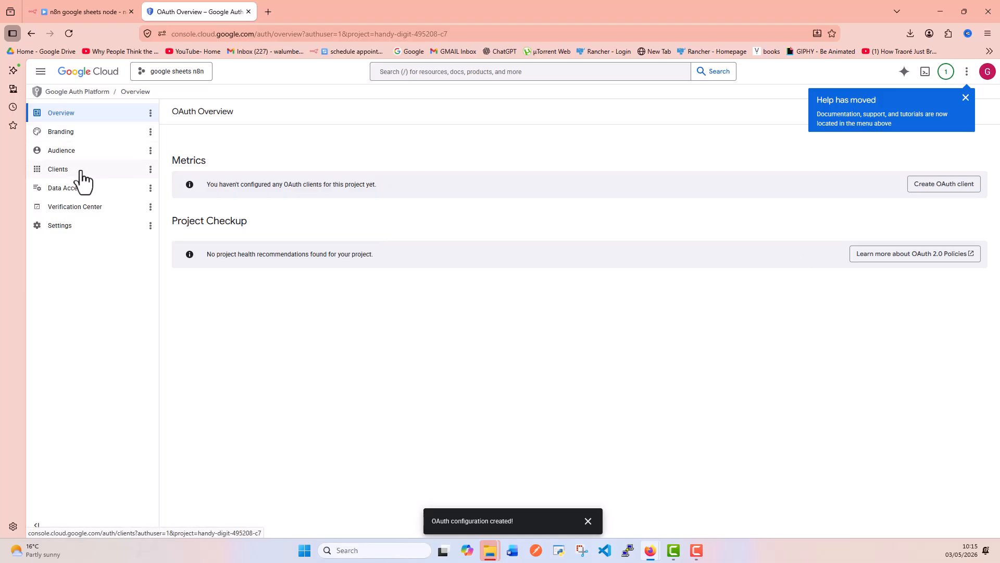
# Start a new OAuth client of type Web application named 'n8n sheets'.
pyautogui.click(945, 184)
pyautogui.click(263, 190)
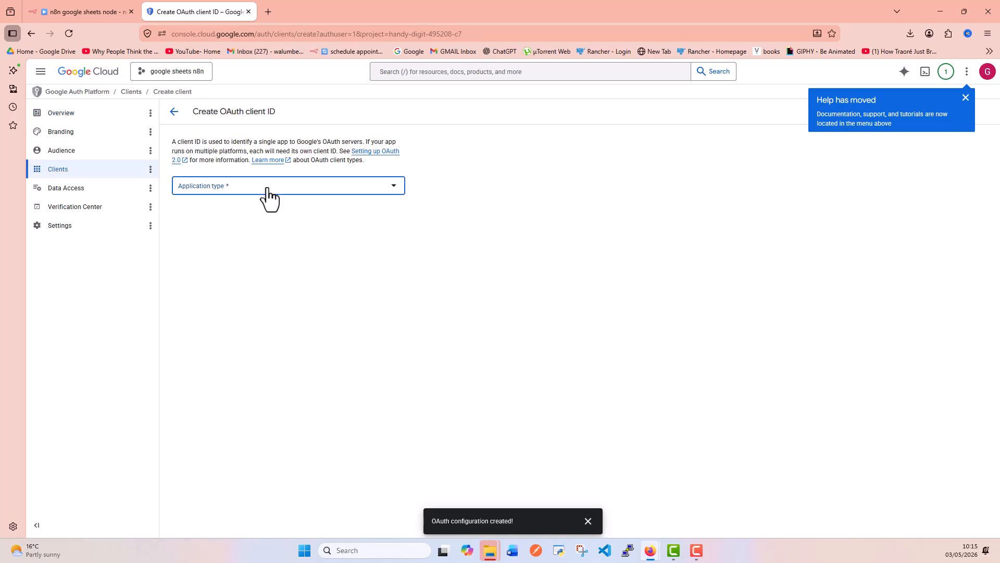
pyautogui.click(255, 192)
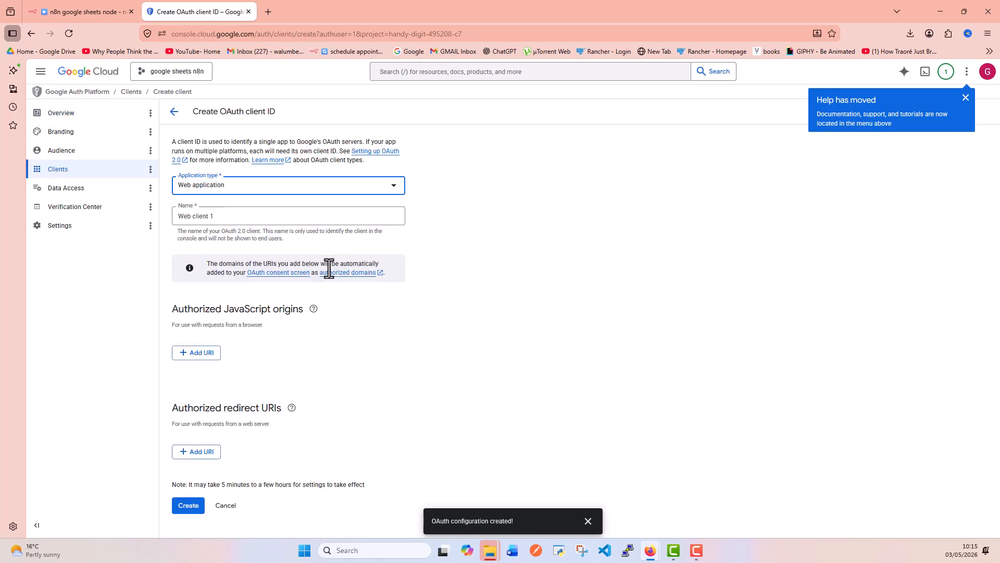
pyautogui.click(232, 216)
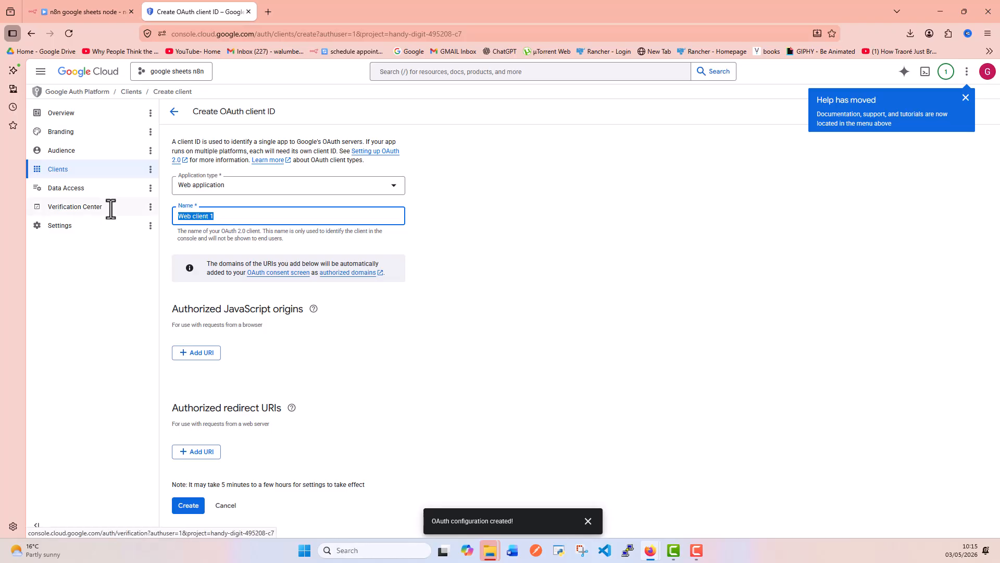
pyautogui.press('BackSpace')
pyautogui.write('n8n sheets')
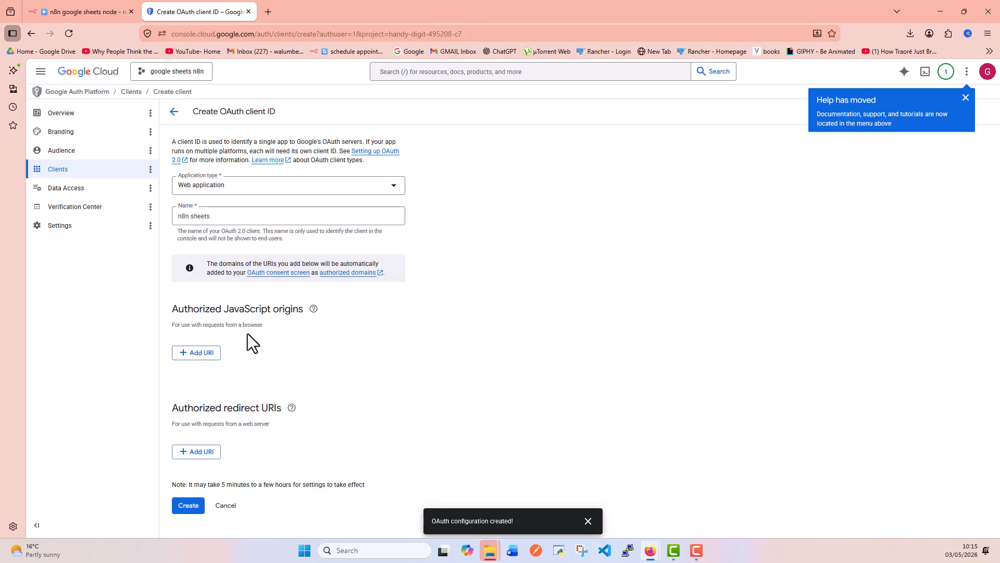
pyautogui.click(205, 353)
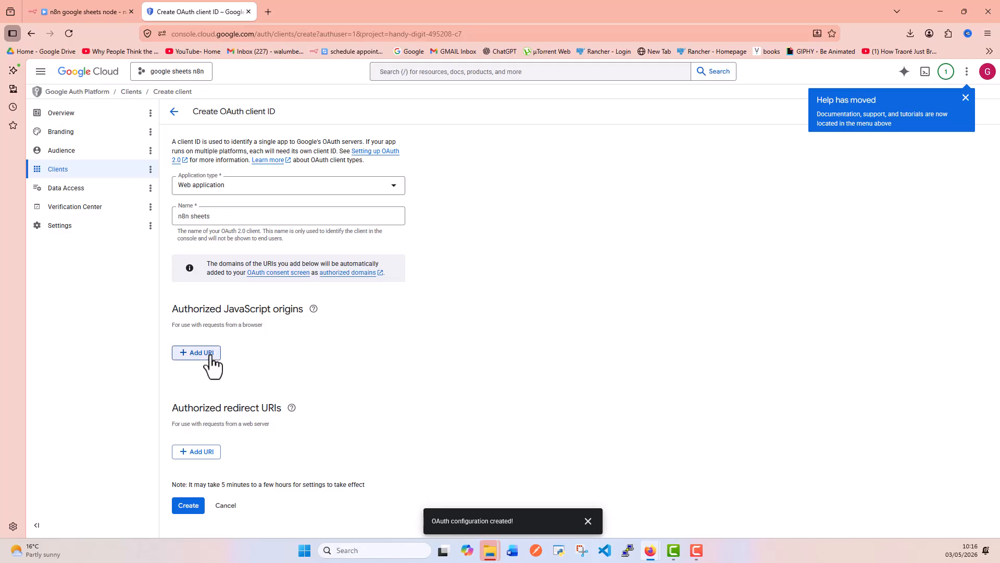
pyautogui.click(80, 8)
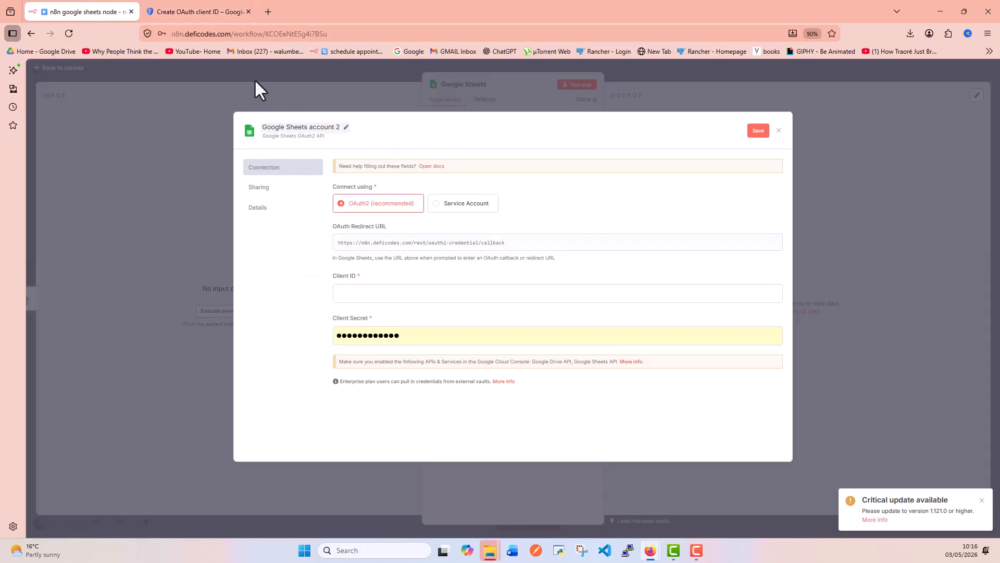
pyautogui.doubleClick(229, 34)
pyautogui.hotkey('ctrl', 'c')
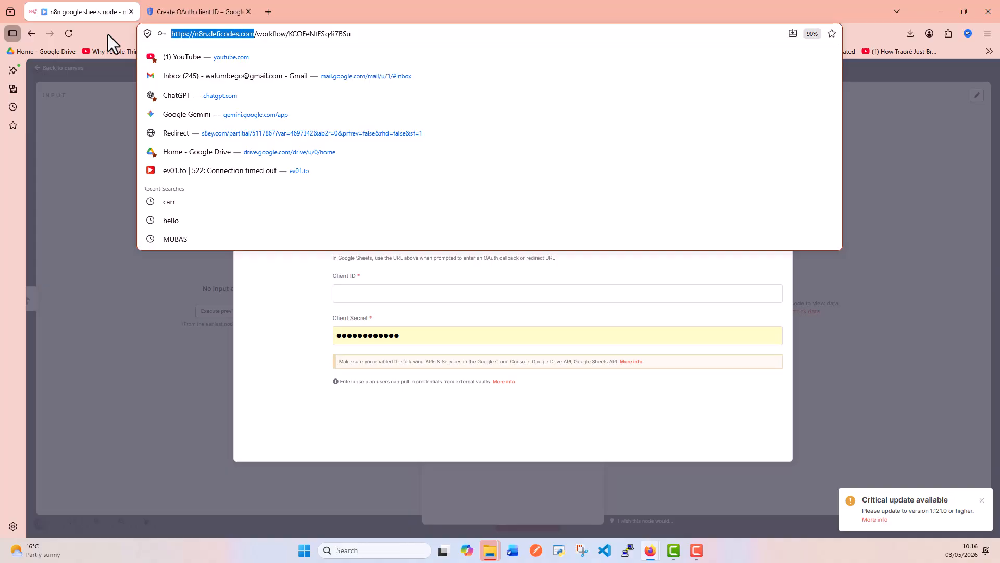
pyautogui.click(183, 9)
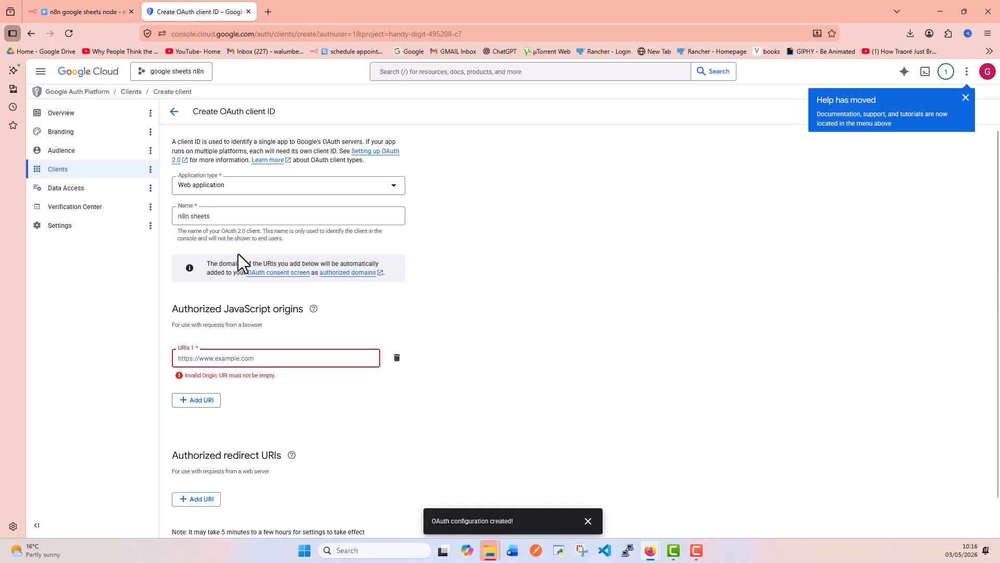
pyautogui.click(251, 359)
pyautogui.hotkey('ctrl', 'v')
pyautogui.scroll(-1, 273, 404)
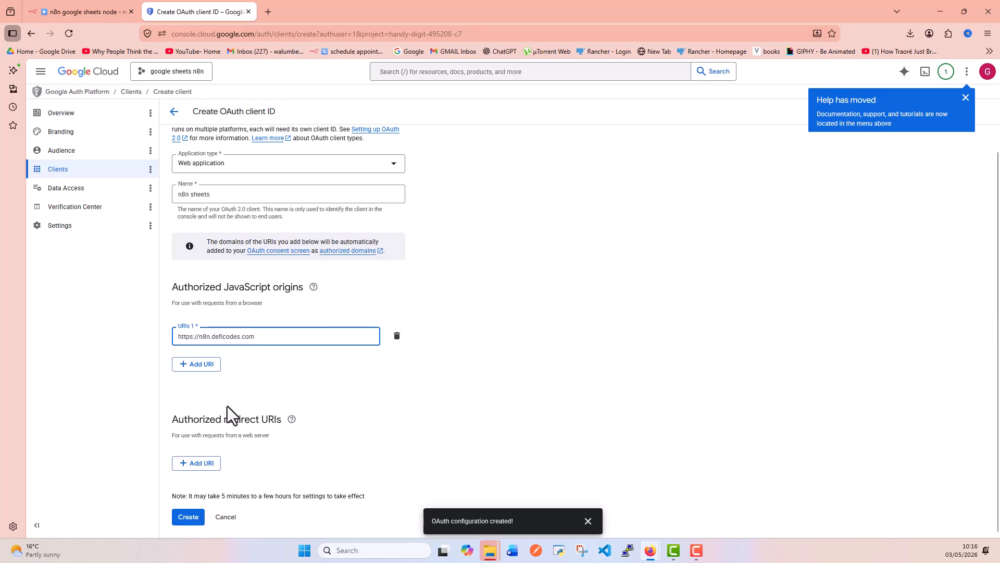
pyautogui.click(203, 464)
pyautogui.click(98, 10)
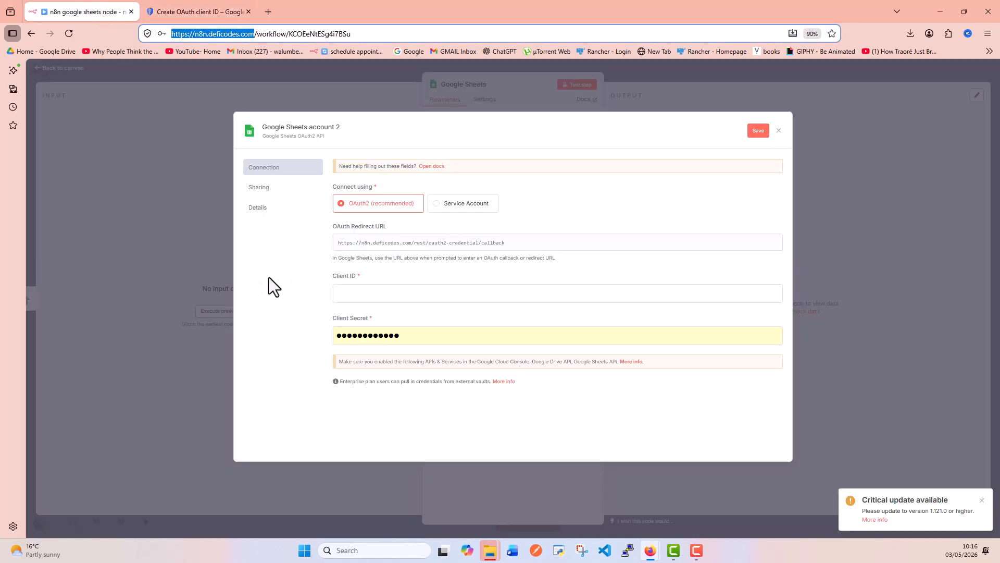
pyautogui.click(448, 243)
pyautogui.click(206, 19)
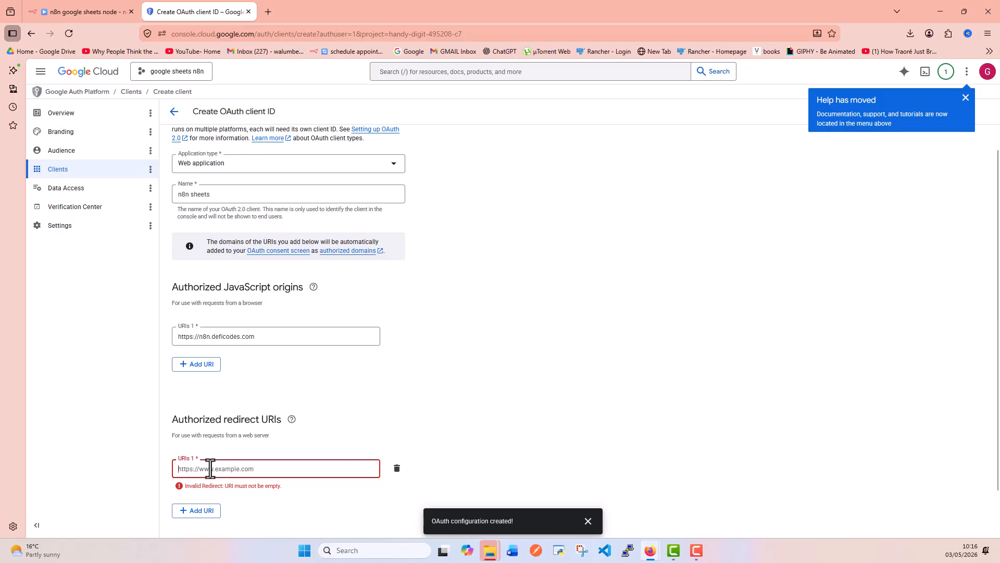
pyautogui.hotkey('ctrl', 'v')
pyautogui.hotkey('ctrl', '-')
pyautogui.hotkey('ctrl', '-')
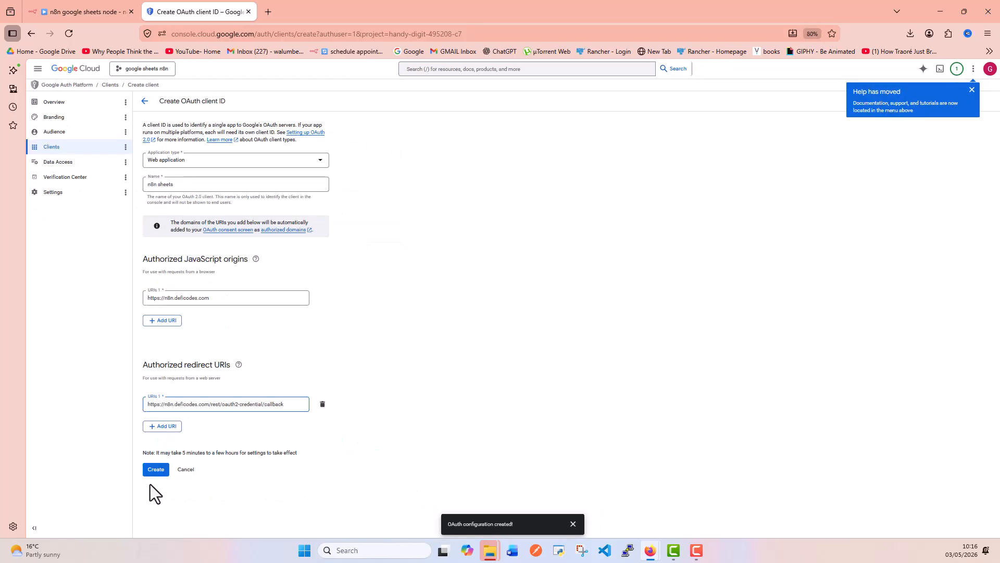
# Create the 'n8n sheets' OAuth client and paste its client ID into n8n's Client ID field.
pyautogui.click(157, 470)
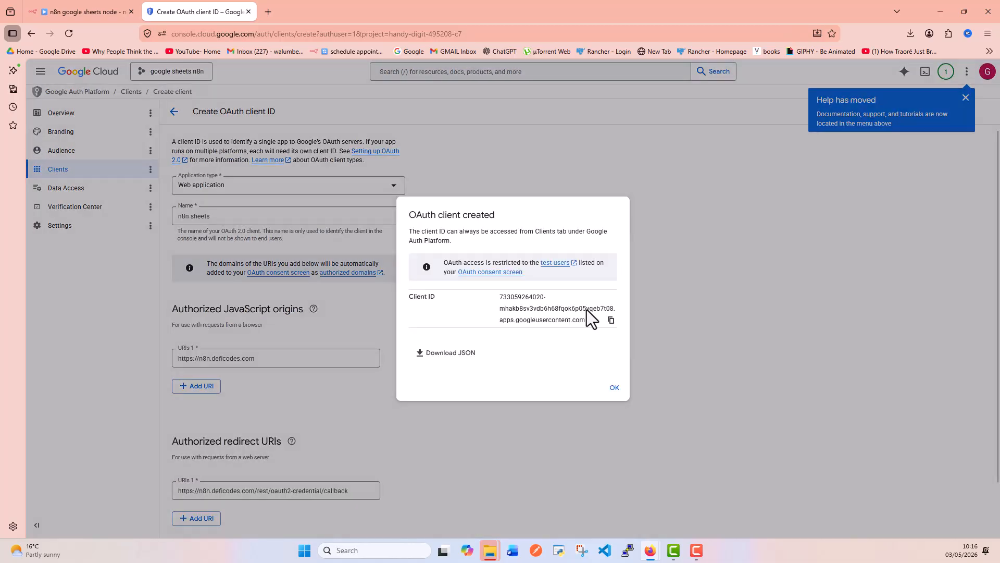
pyautogui.hotkey('ctrl', '+')
pyautogui.hotkey('ctrl', '+')
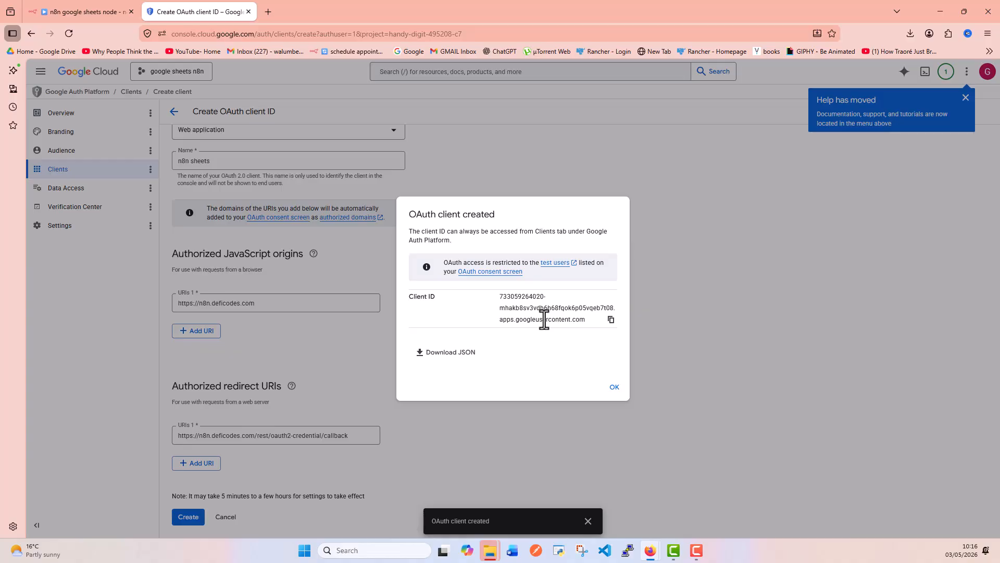
pyautogui.click(610, 321)
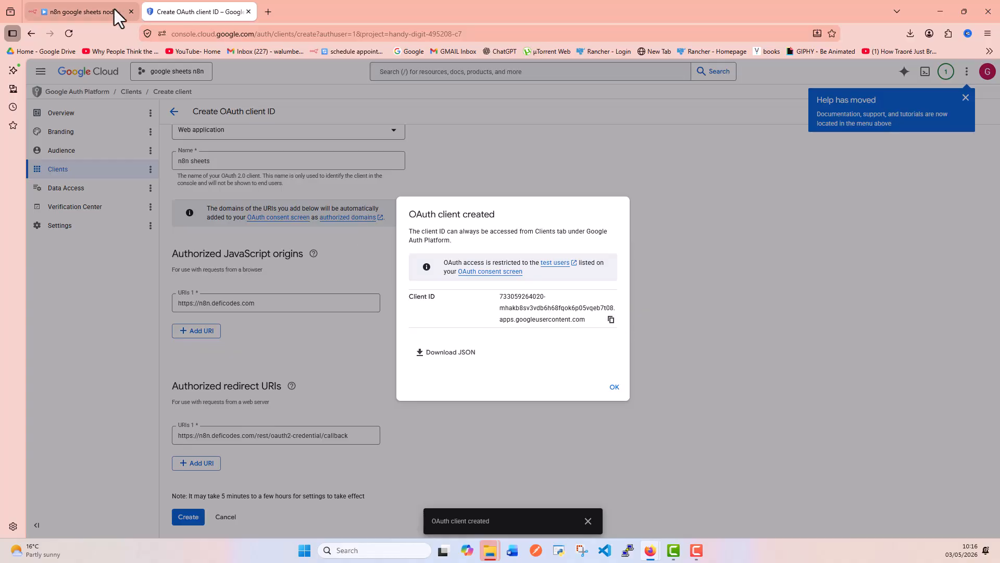
pyautogui.click(88, 11)
pyautogui.click(361, 296)
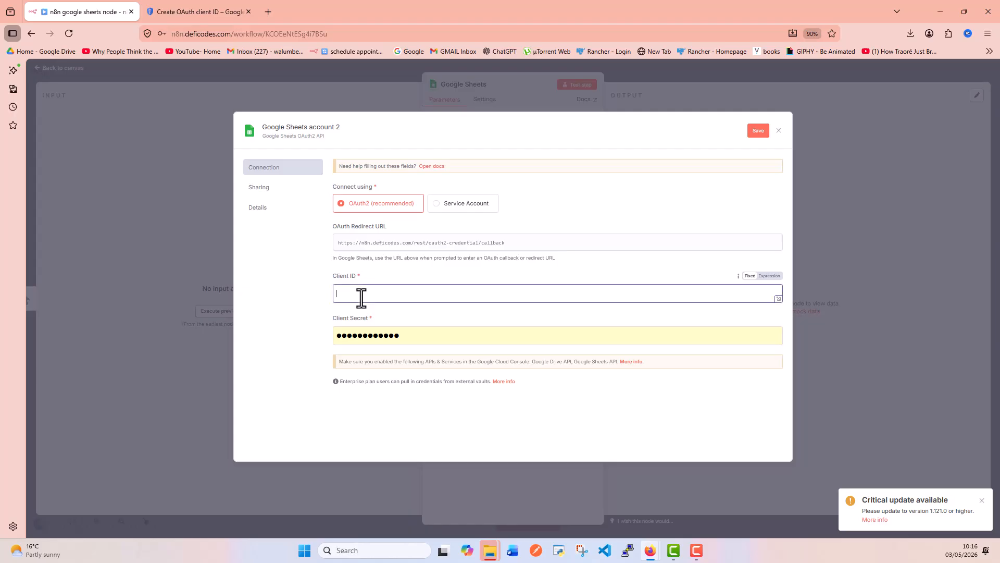
pyautogui.hotkey('ctrl', 'v')
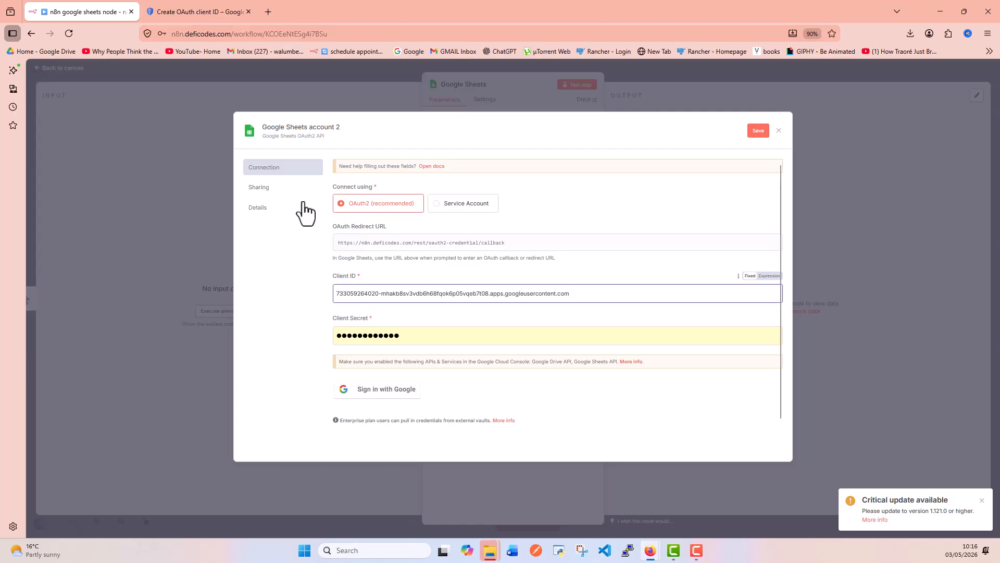
# Copy the client secret from the client's details and paste it into n8n's Client Secret field.
pyautogui.click(170, 13)
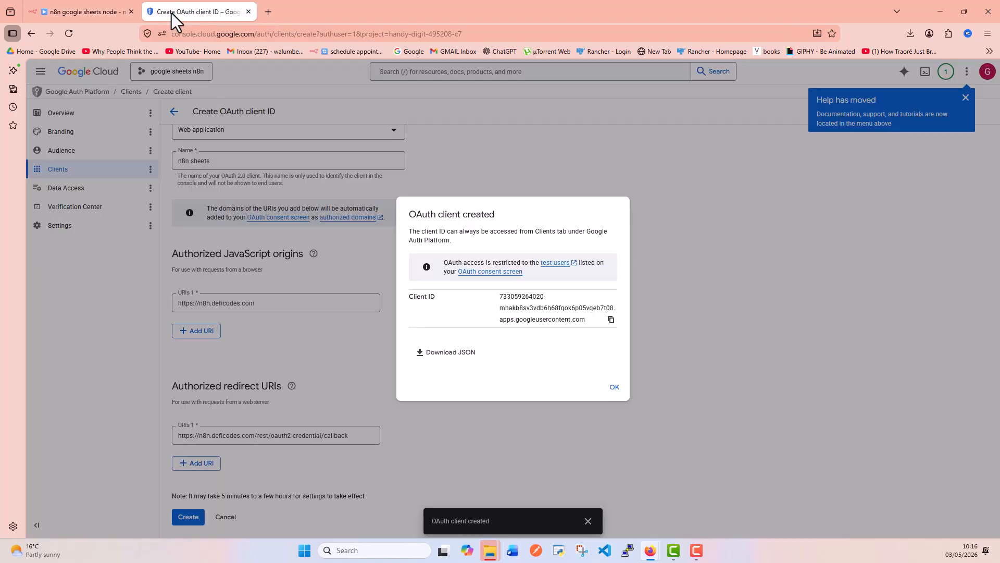
pyautogui.click(613, 387)
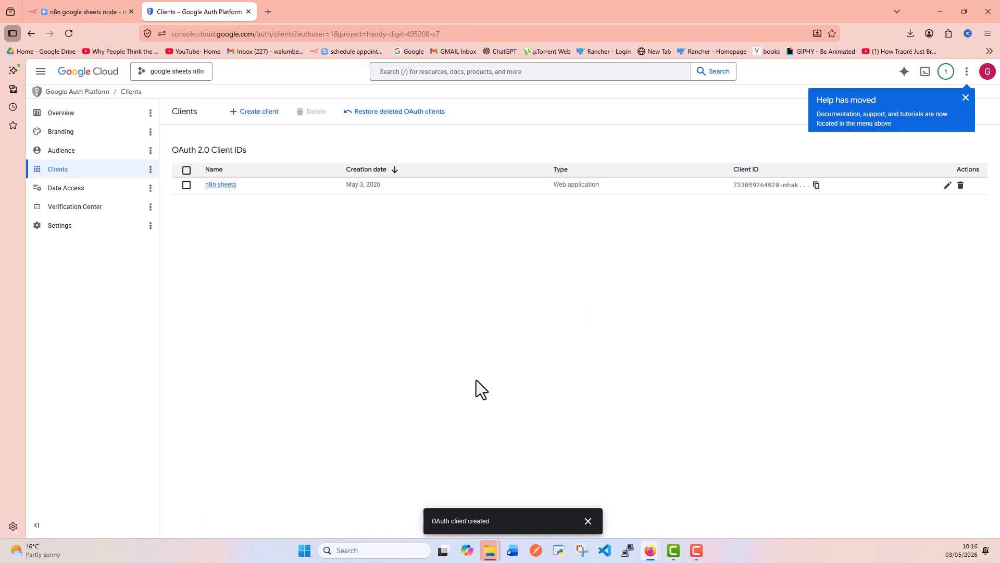
pyautogui.click(227, 188)
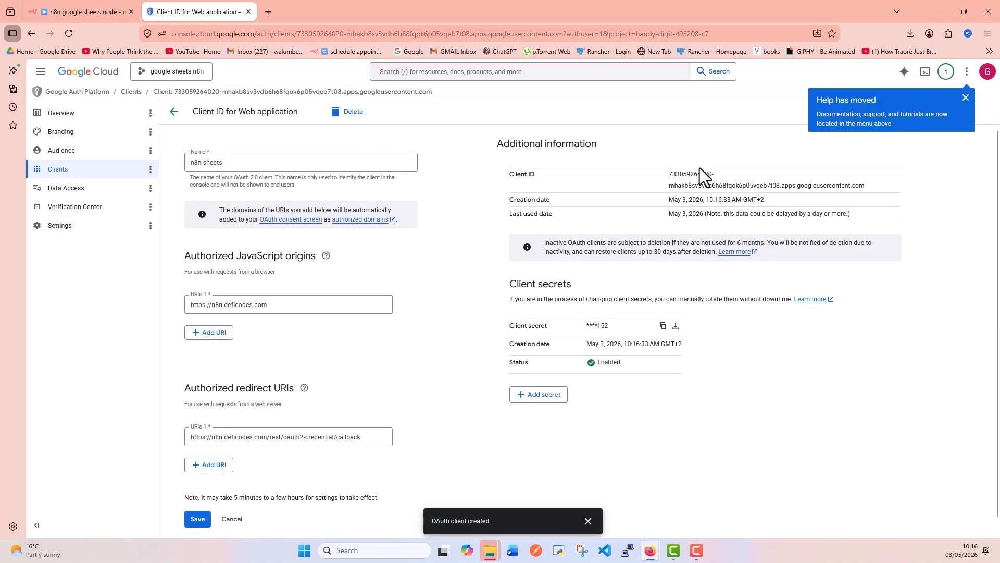
pyautogui.doubleClick(760, 175)
pyautogui.click(663, 326)
pyautogui.click(88, 12)
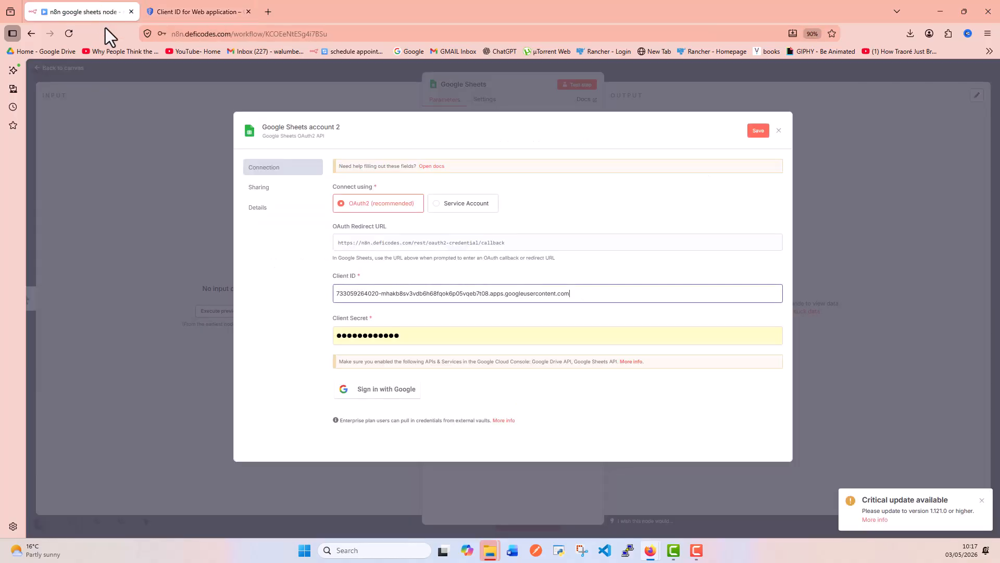
pyautogui.moveTo(397, 335); pyautogui.dragTo(240, 305)
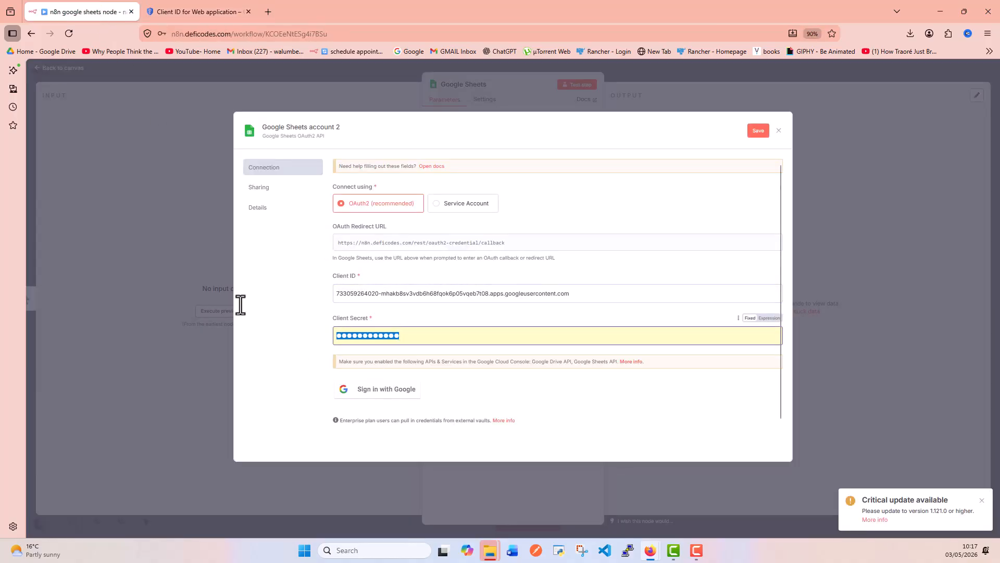
pyautogui.hotkey('ctrl', 'v')
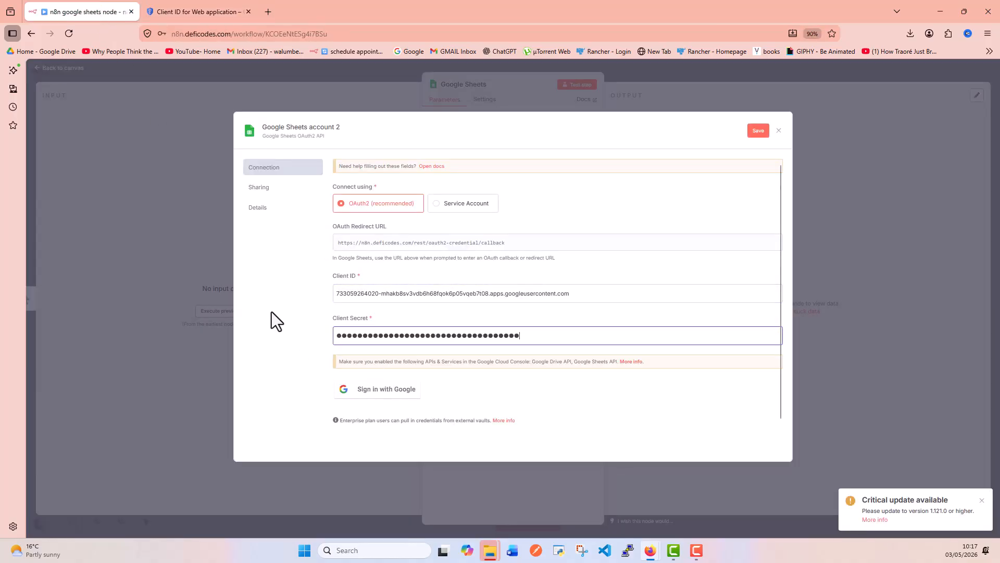
# Publish the 'n8n sheets' app from its Audience page and confirm the push to production.
pyautogui.click(189, 13)
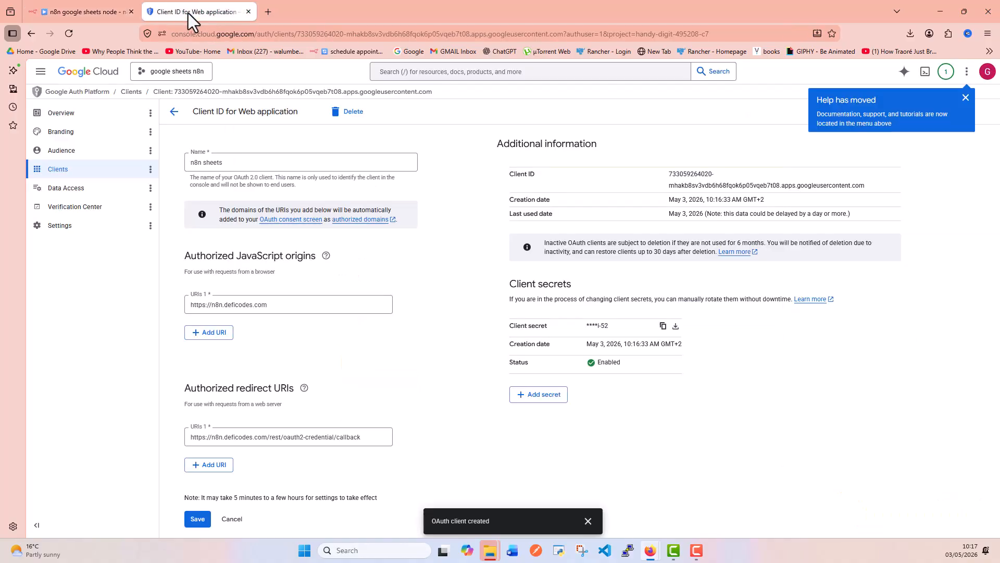
pyautogui.click(76, 152)
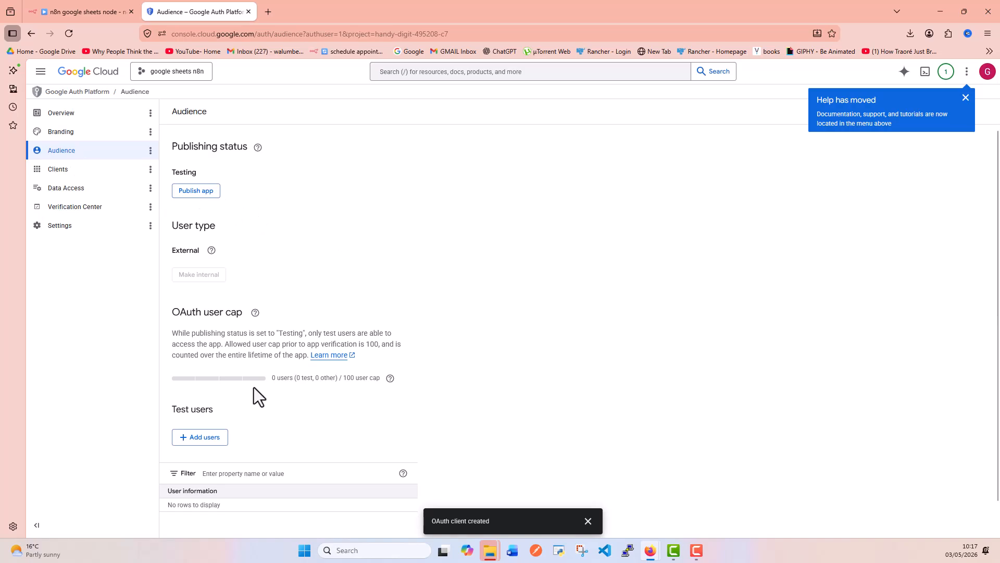
pyautogui.scroll(-1, 254, 387)
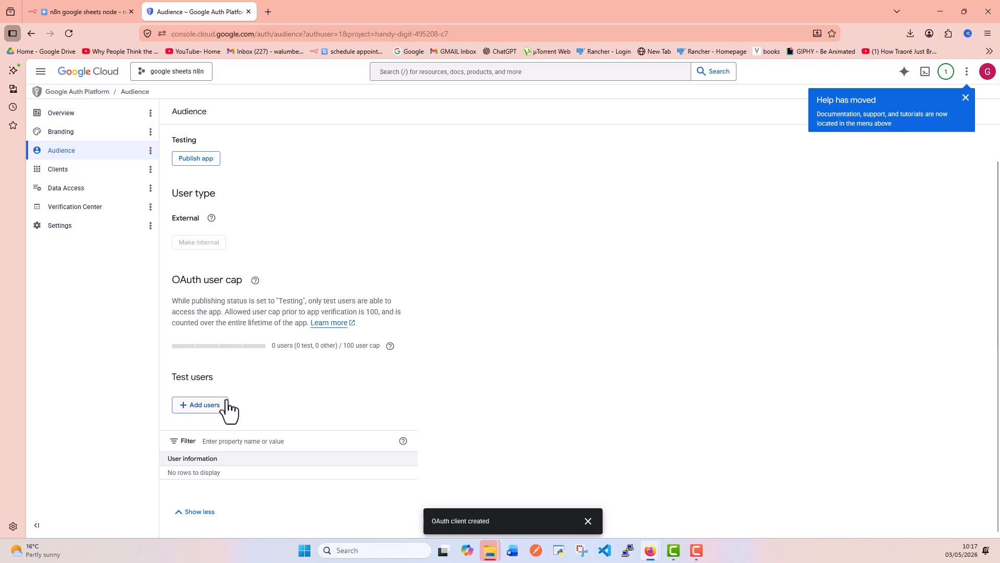
pyautogui.click(192, 162)
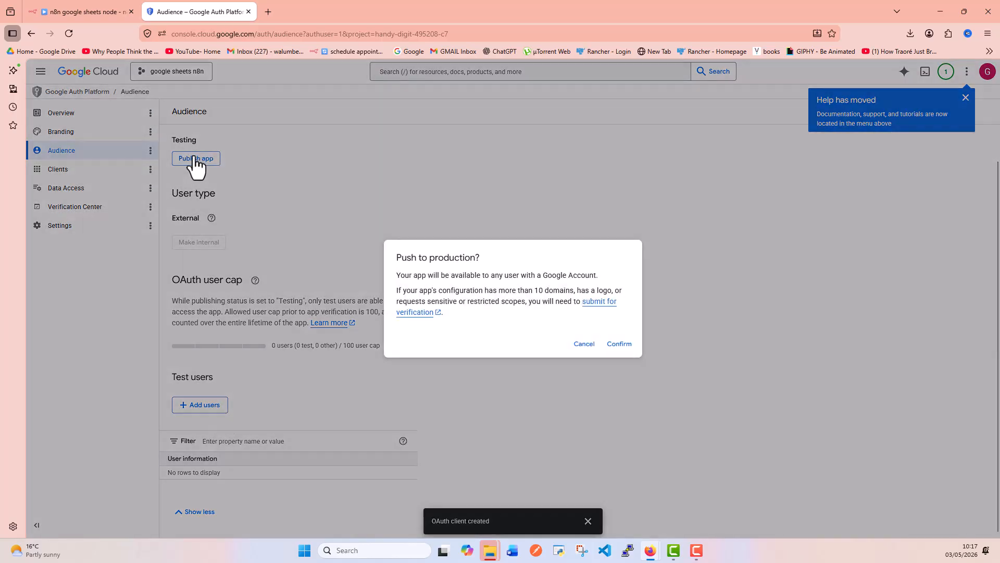
pyautogui.click(618, 344)
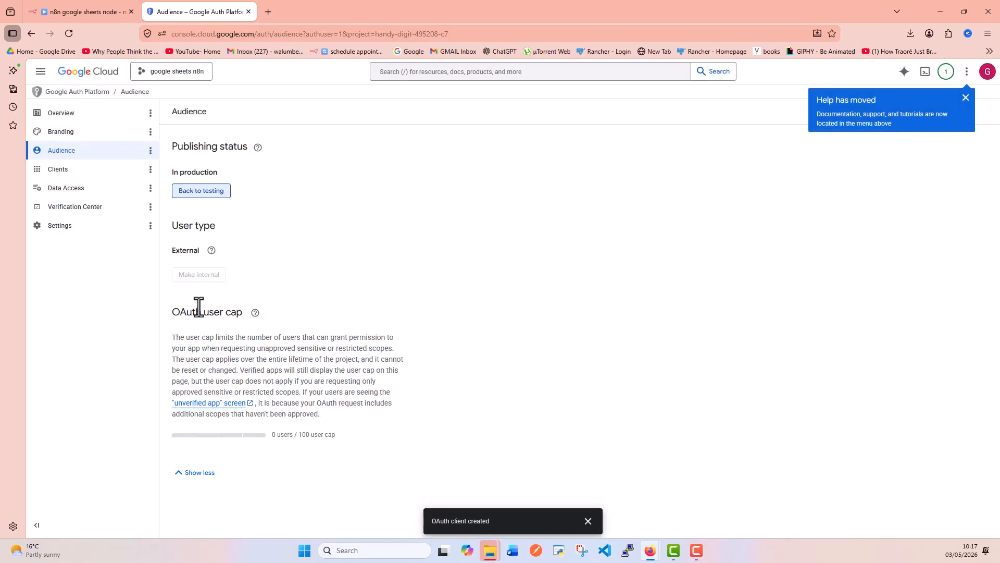
# Find Google Sheets API in the APIs & Services library and enable it.
pyautogui.click(41, 72)
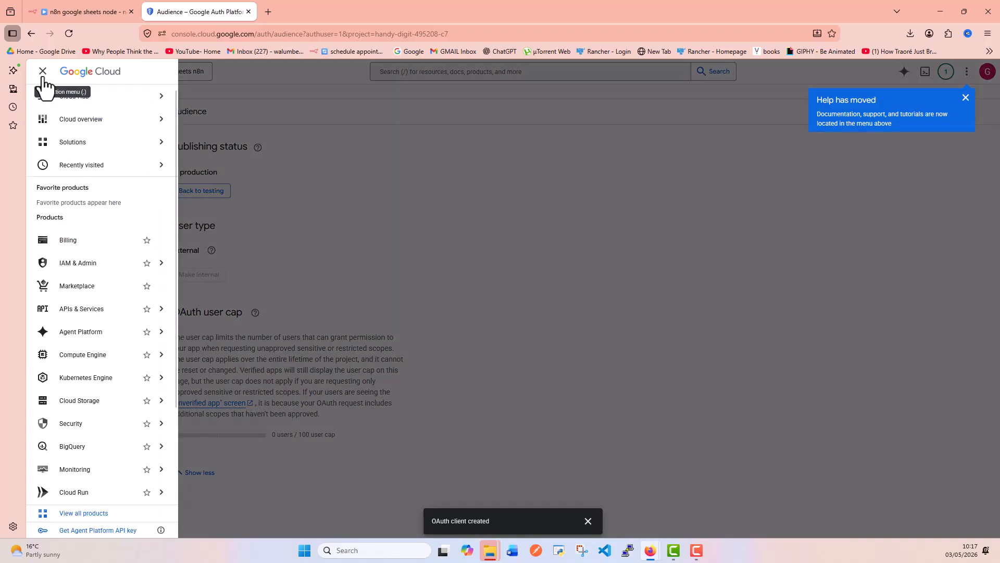
pyautogui.click(119, 316)
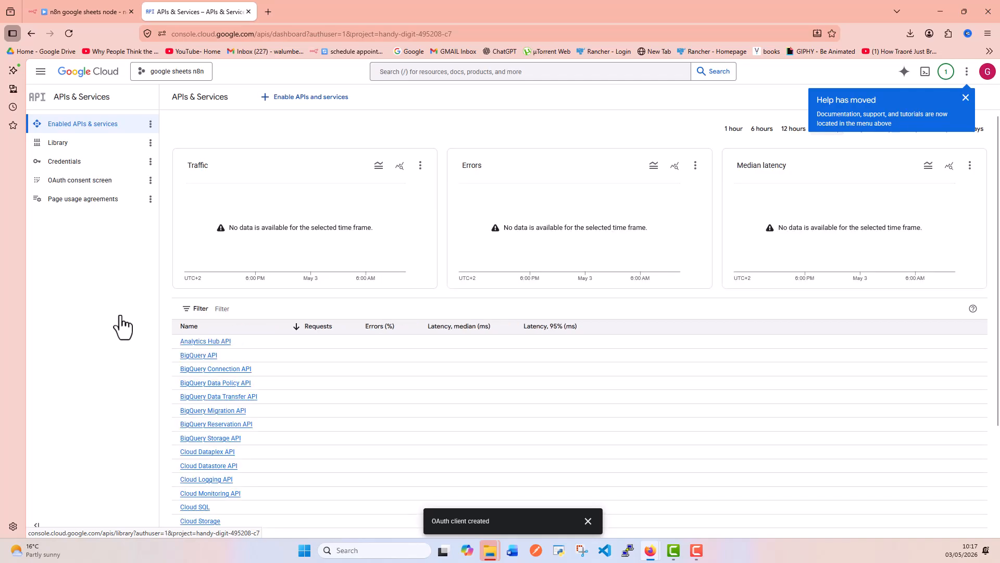
pyautogui.click(321, 99)
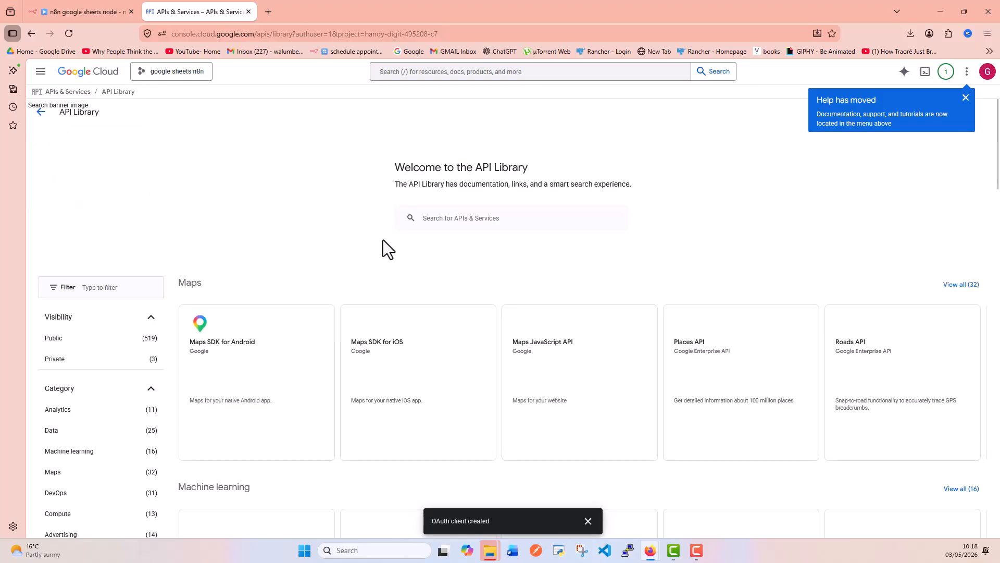
pyautogui.scroll(-9, 383, 241)
pyautogui.scroll(-1, 383, 240)
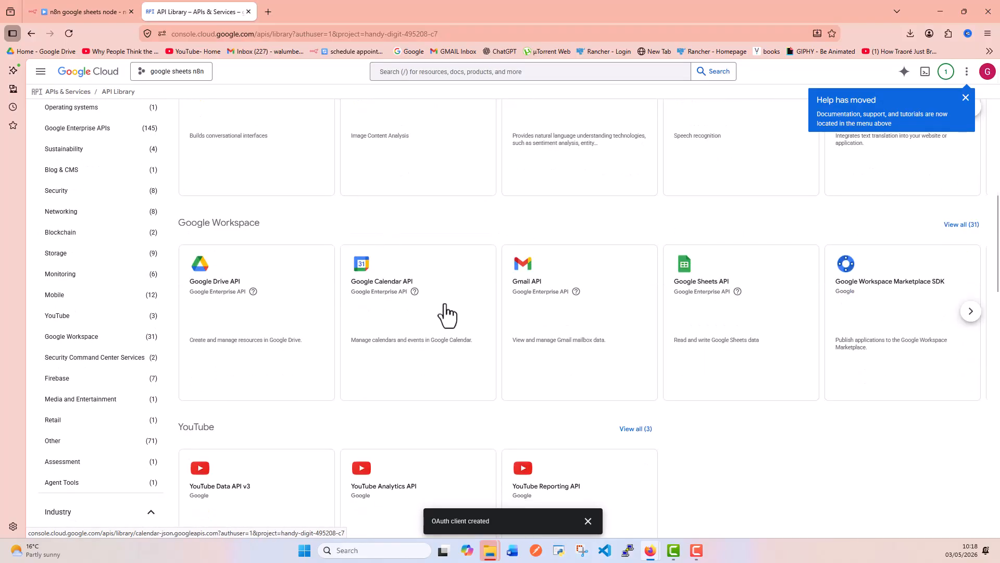
pyautogui.click(718, 301)
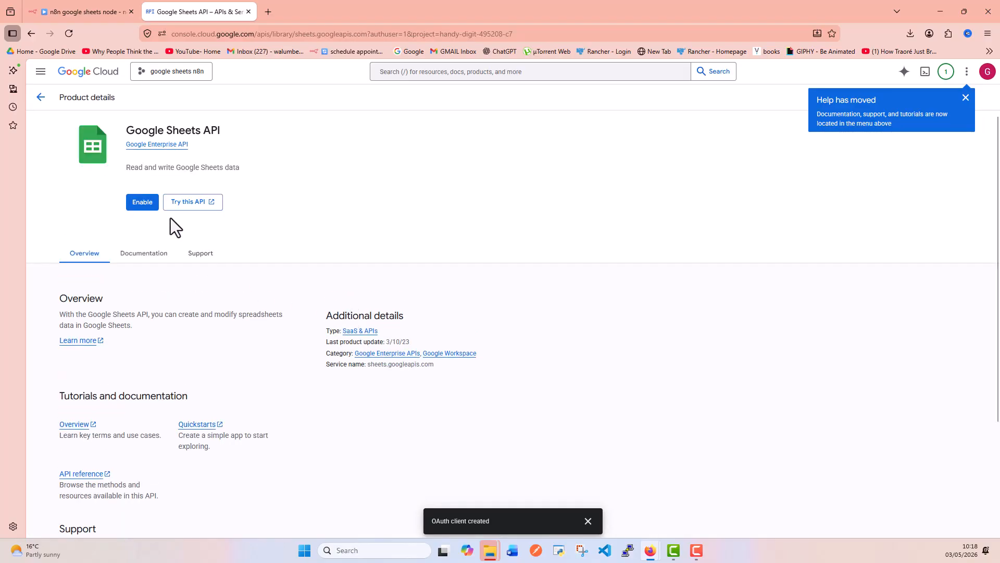
pyautogui.click(142, 203)
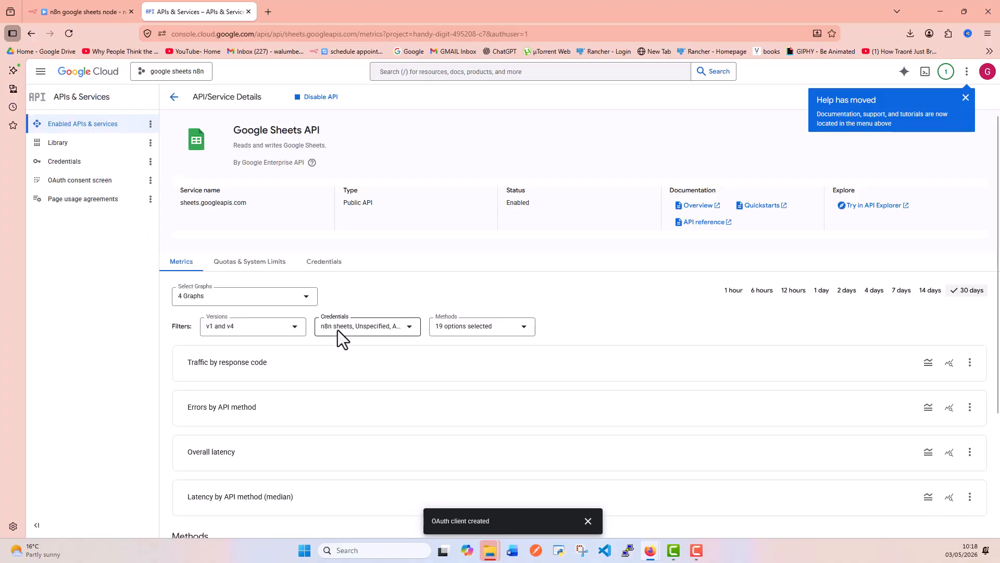
pyautogui.click(88, 11)
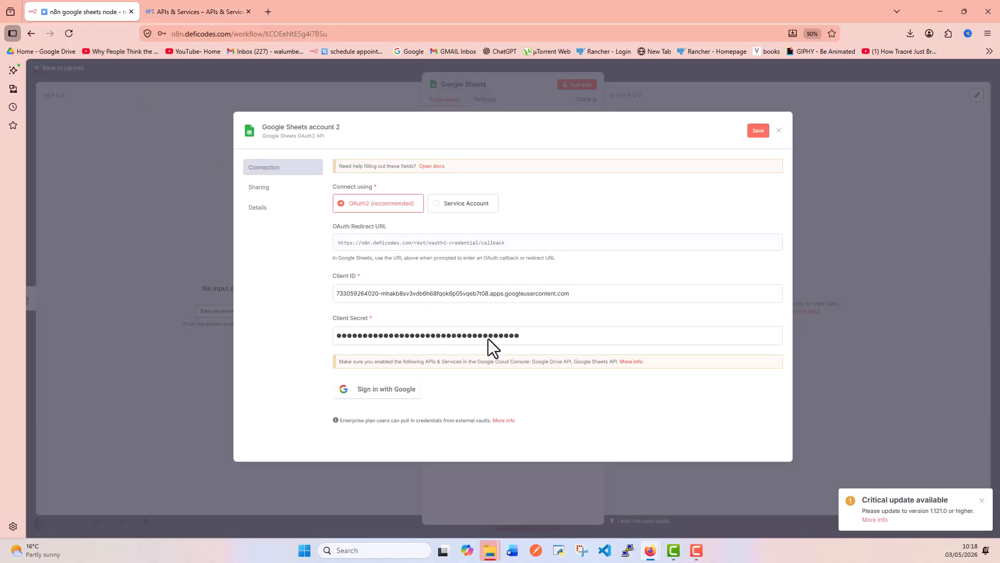
# Sign in with Google for the credential, choose the account, and proceed past the unverified-app warning.
pyautogui.click(392, 391)
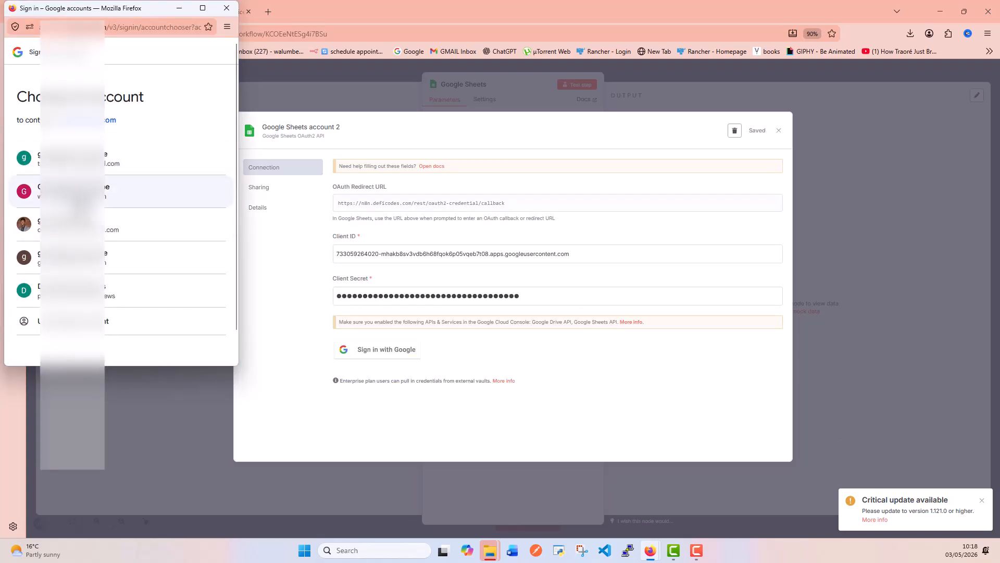
pyautogui.click(157, 191)
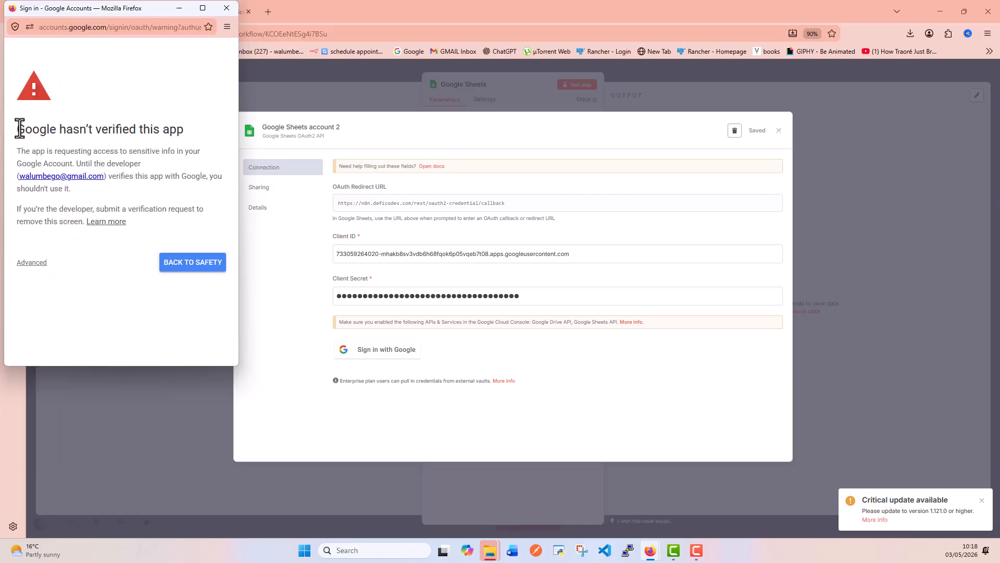
pyautogui.moveTo(18, 128); pyautogui.dragTo(196, 139)
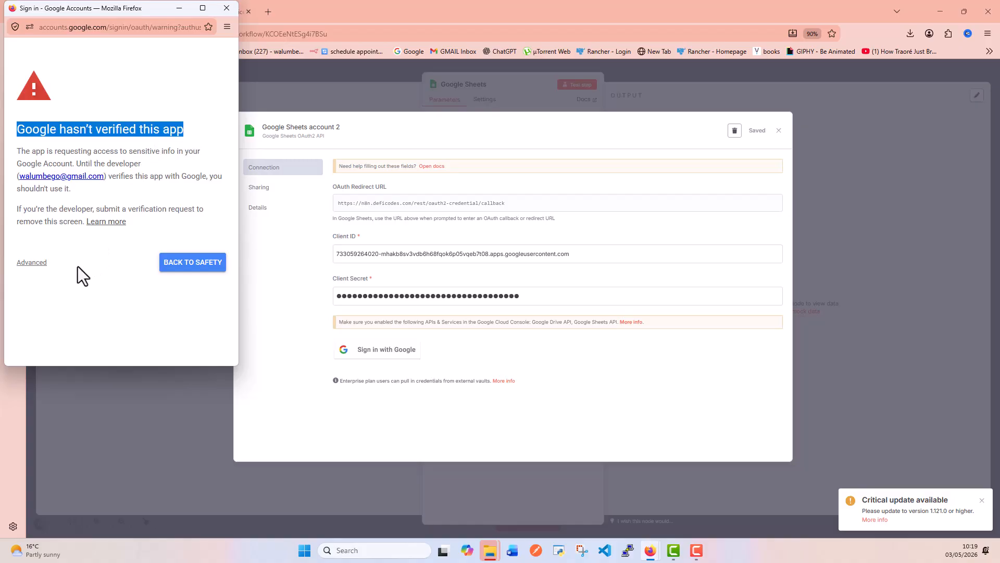
pyautogui.click(39, 265)
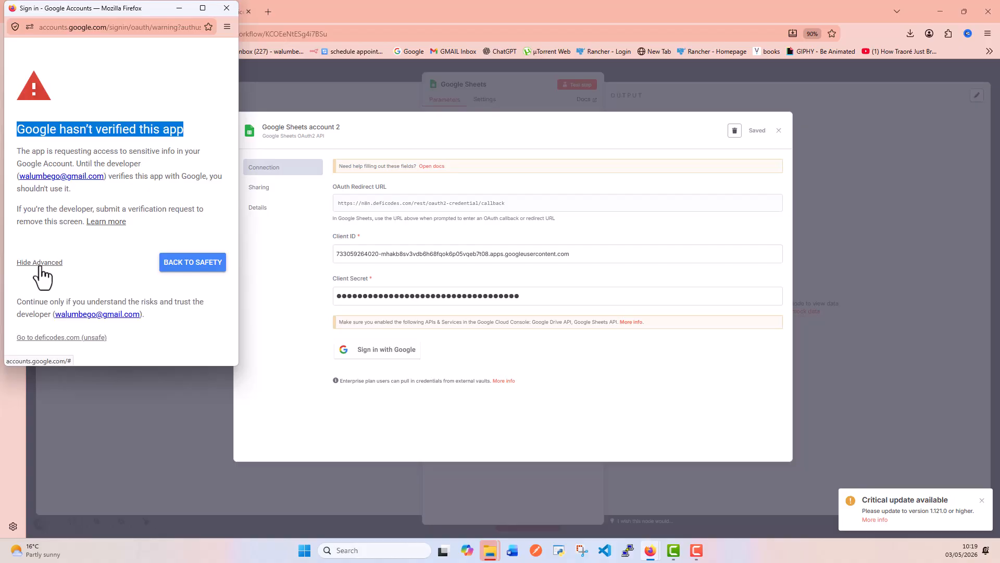
pyautogui.click(53, 339)
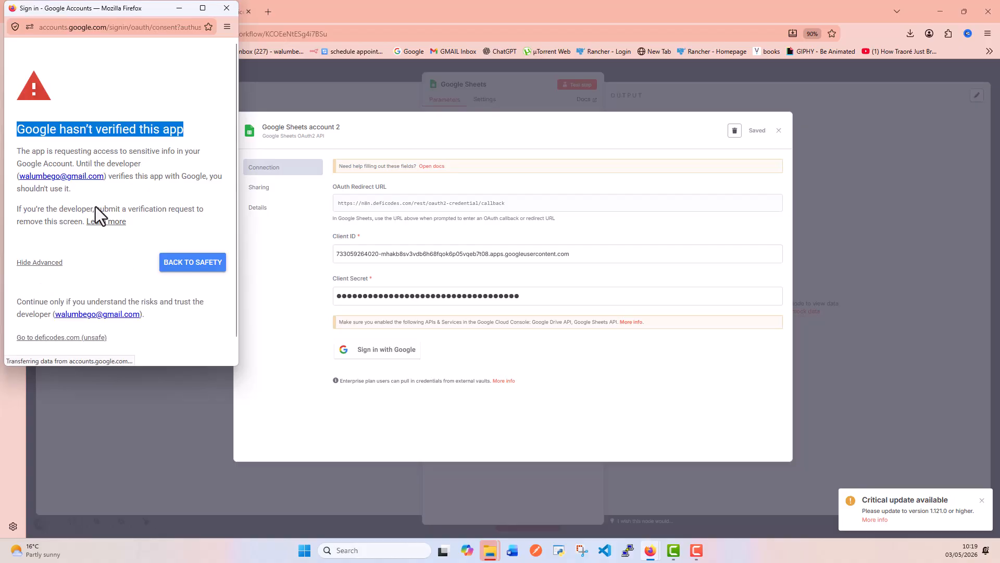
# Grant all requested Drive and Sheets permissions, finish connecting, and close the credential dialog.
pyautogui.scroll(-3, 95, 207)
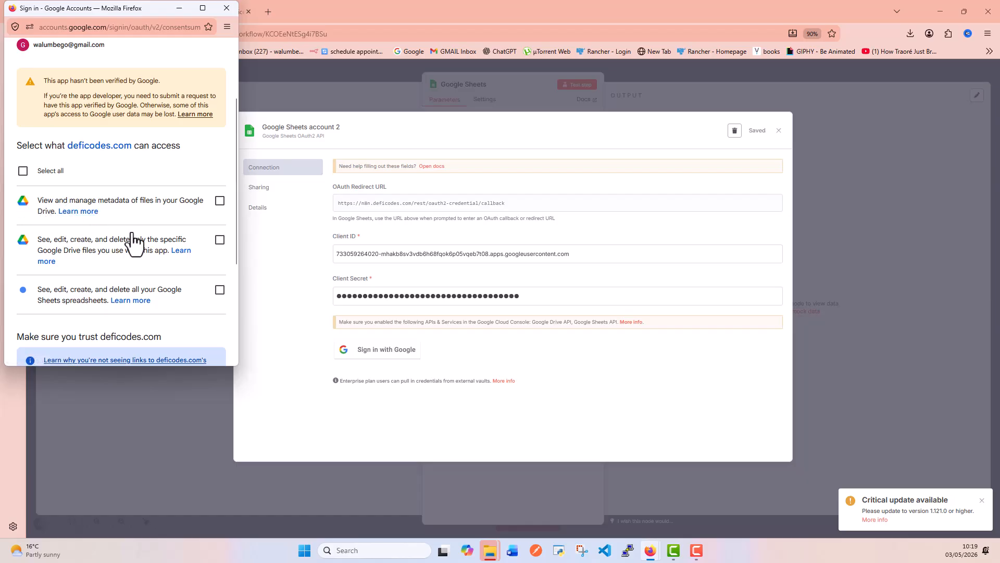
pyautogui.scroll(-2, 134, 238)
pyautogui.scroll(2, 133, 237)
pyautogui.scroll(1, 107, 171)
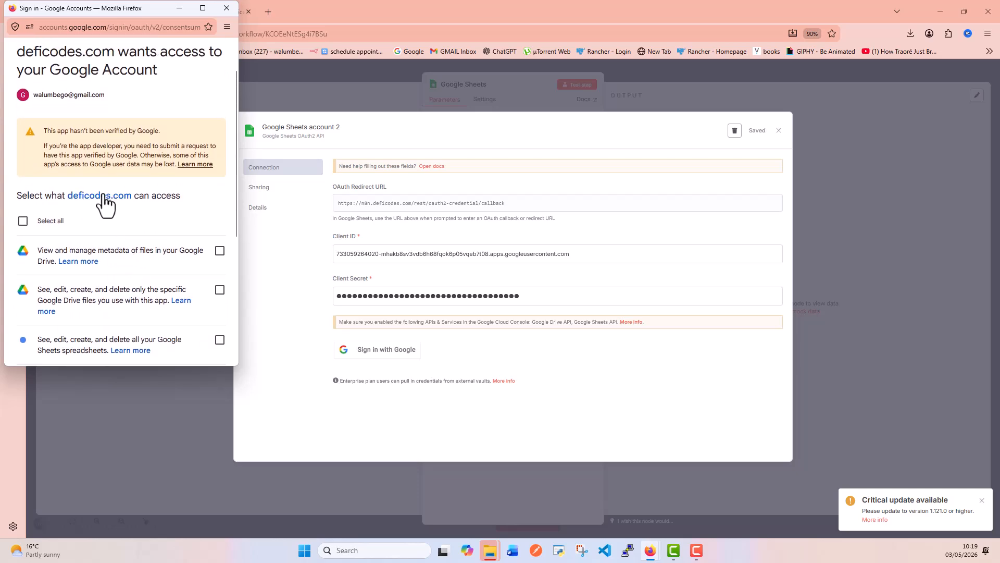
pyautogui.scroll(1, 50, 259)
pyautogui.click(23, 271)
pyautogui.scroll(-3, 140, 235)
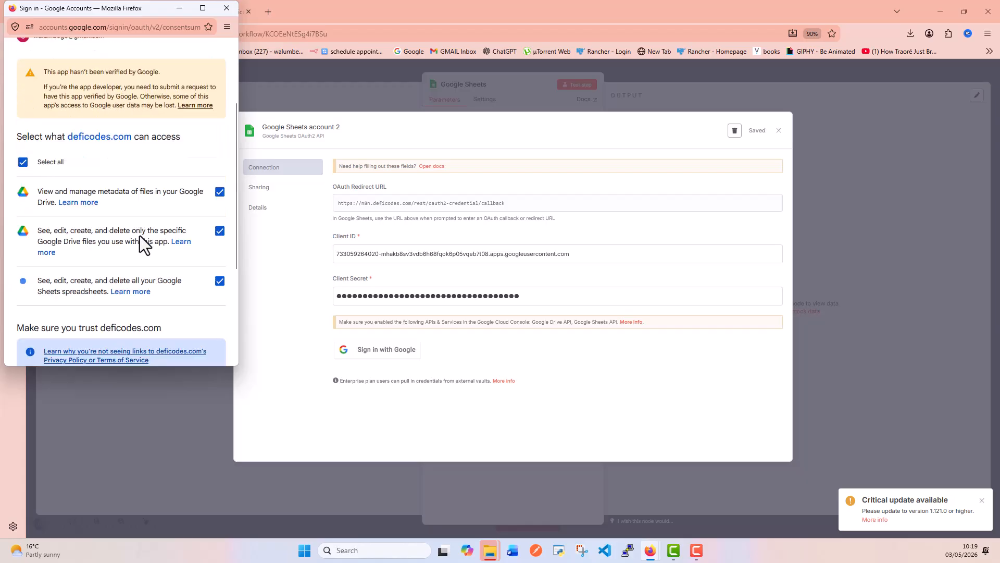
pyautogui.scroll(-3, 196, 323)
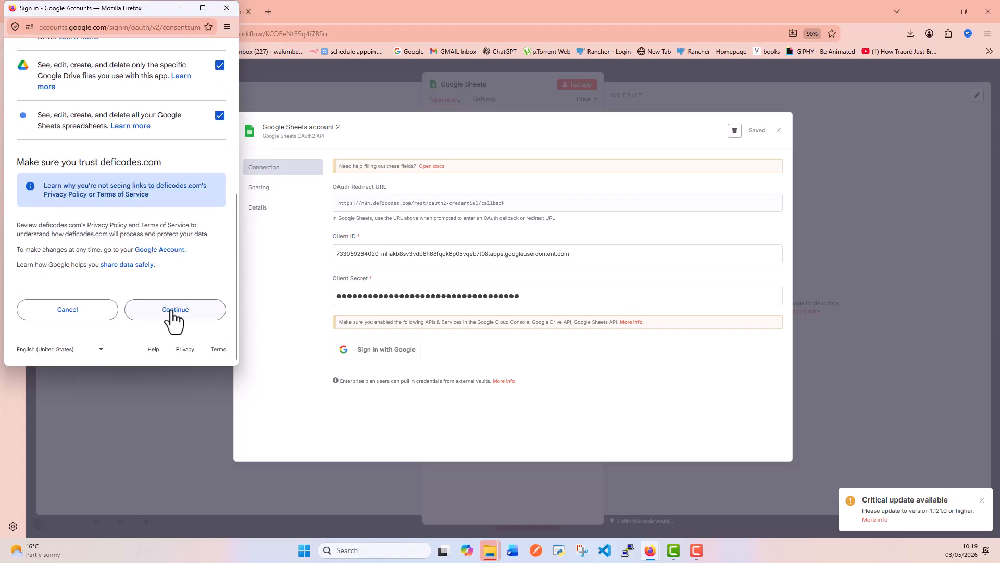
pyautogui.click(171, 310)
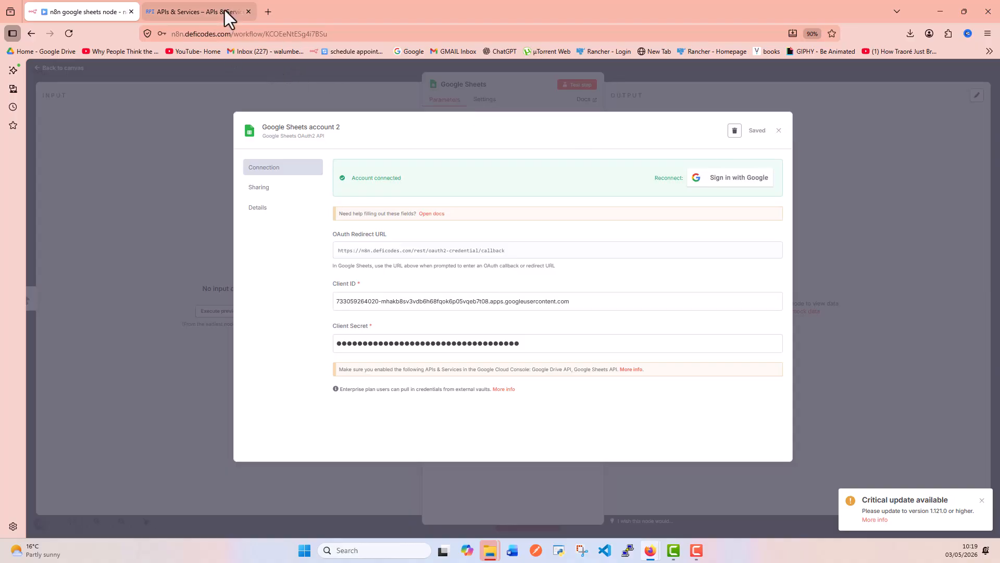
pyautogui.click(779, 131)
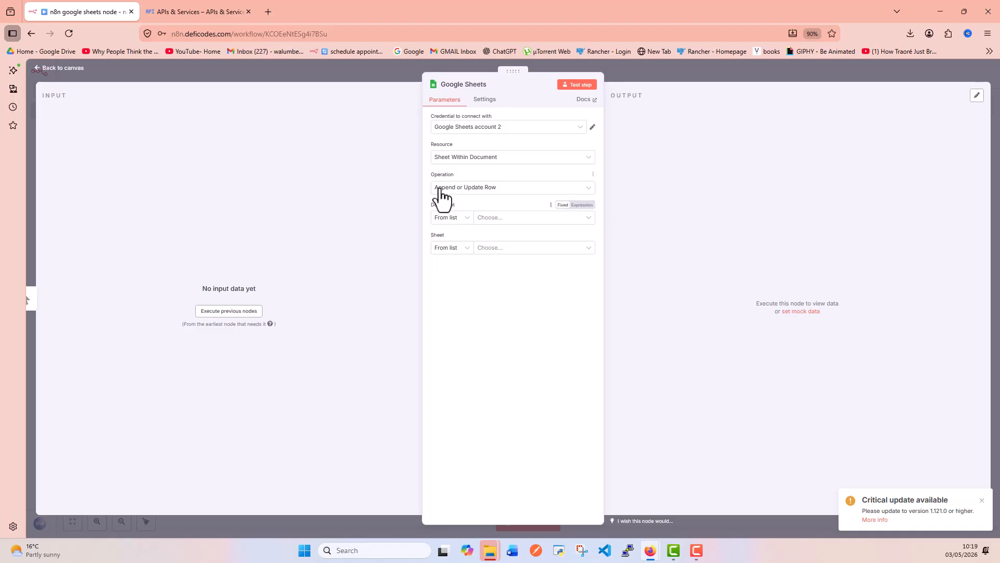
# Try loading the Document list, see the 403 Forbidden Drive API error, and go to the Google Sheets API page.
pyautogui.click(512, 218)
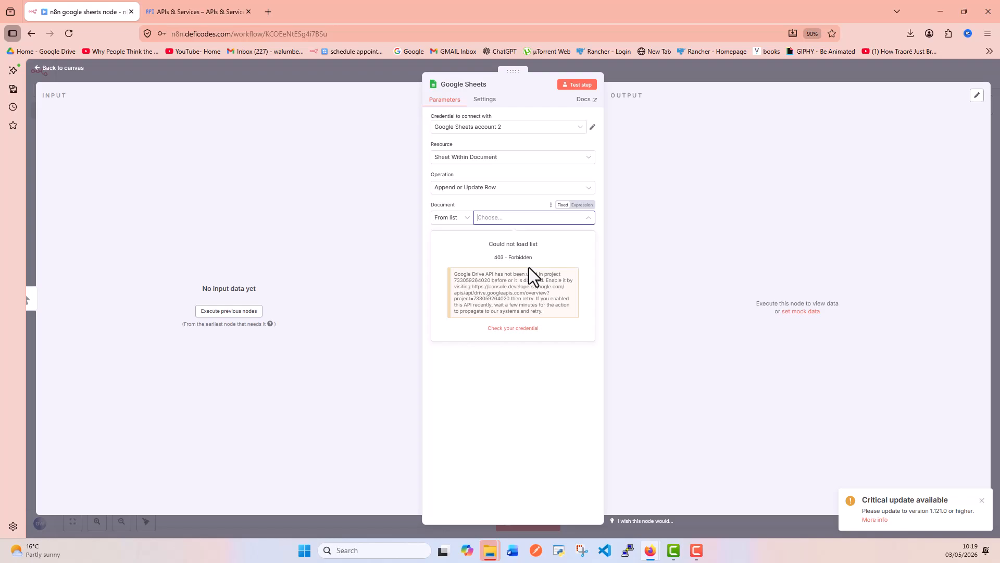
pyautogui.click(188, 12)
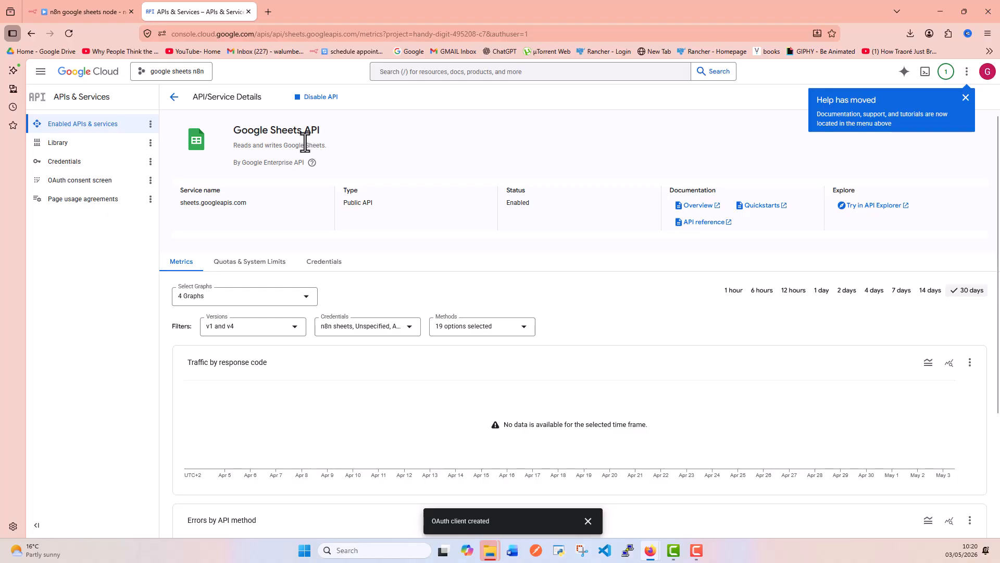
# Enable the Google Drive API from the API library, then return to the n8n workflow.
pyautogui.click(174, 97)
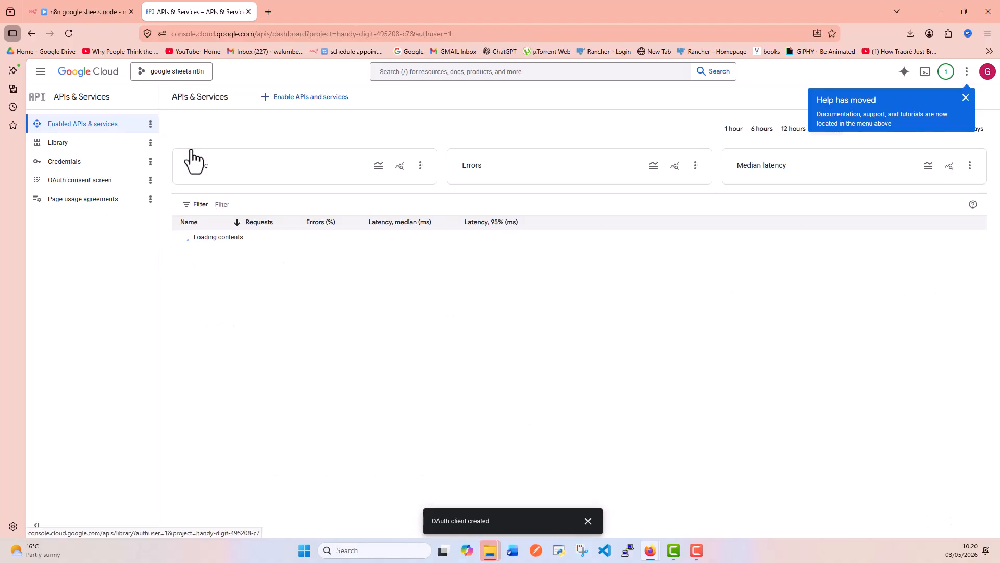
pyautogui.click(309, 98)
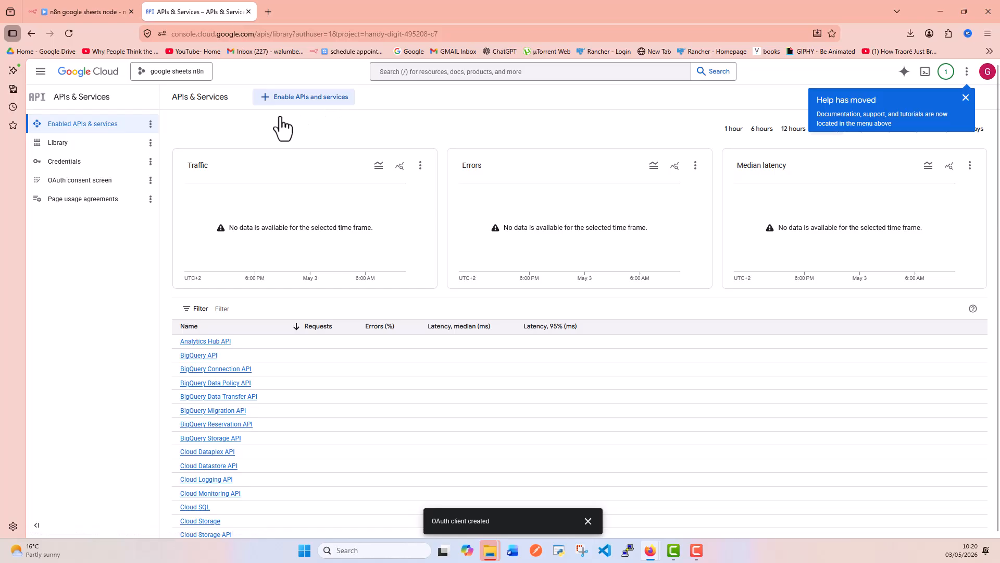
pyautogui.scroll(-7, 406, 289)
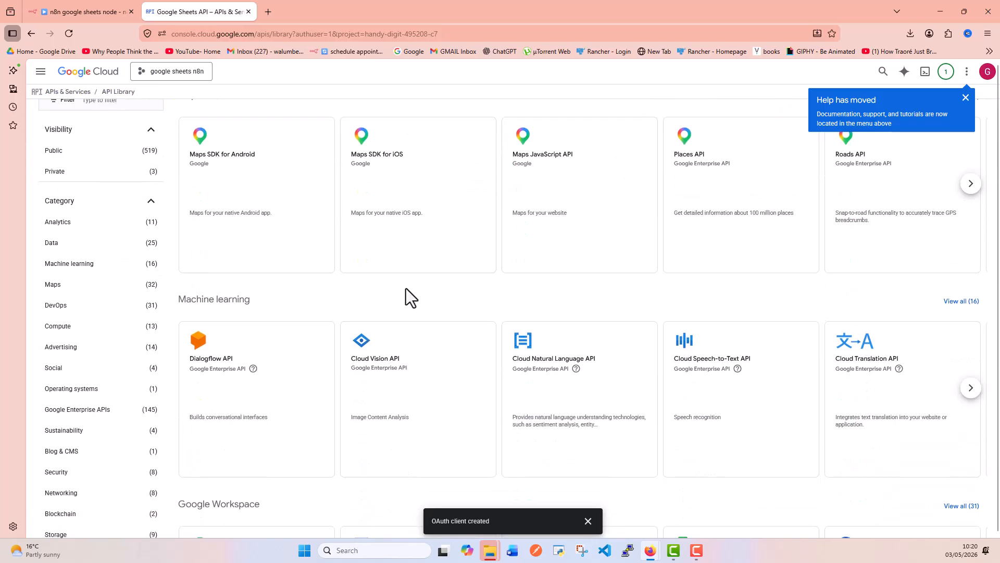
pyautogui.click(263, 385)
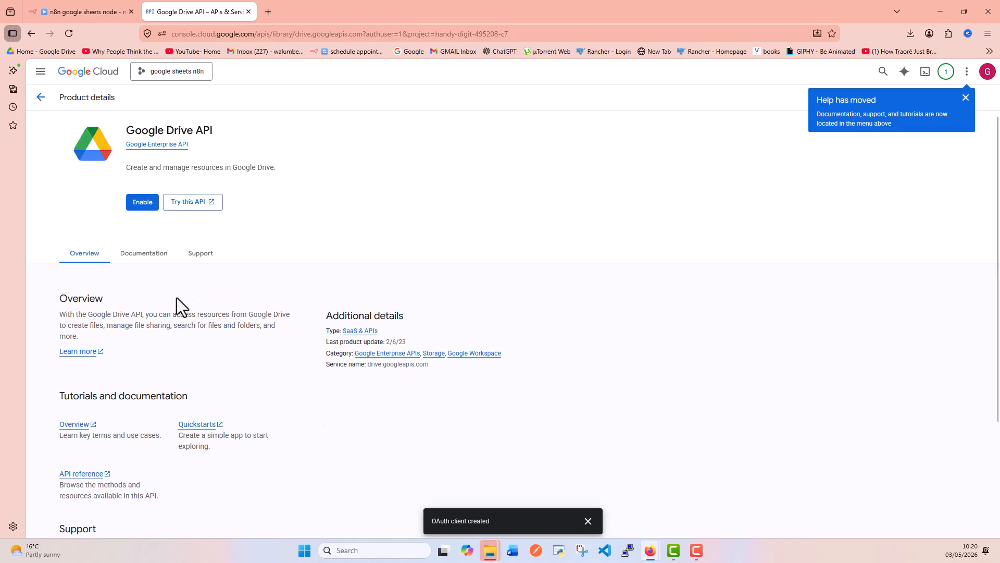
pyautogui.click(142, 205)
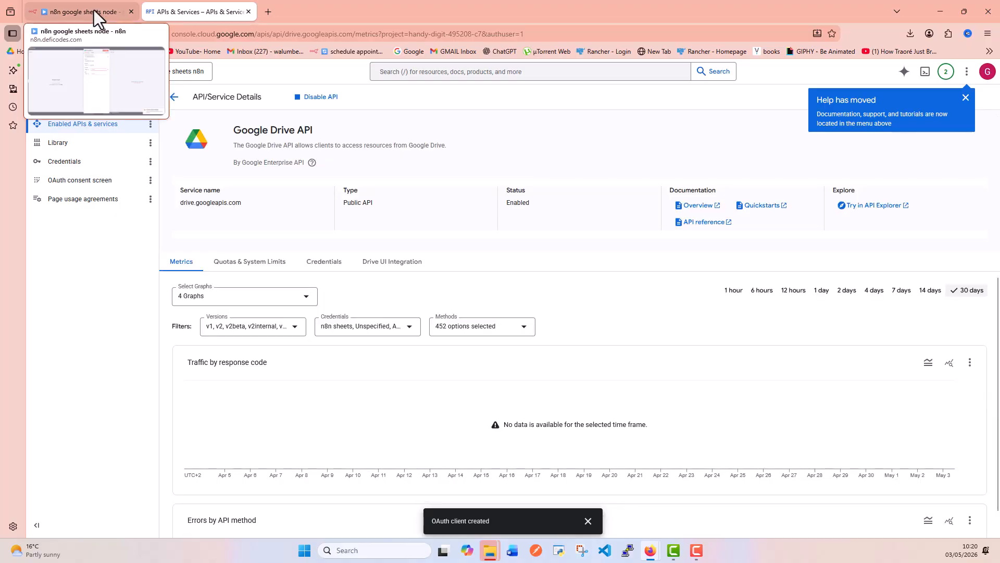
pyautogui.click(94, 10)
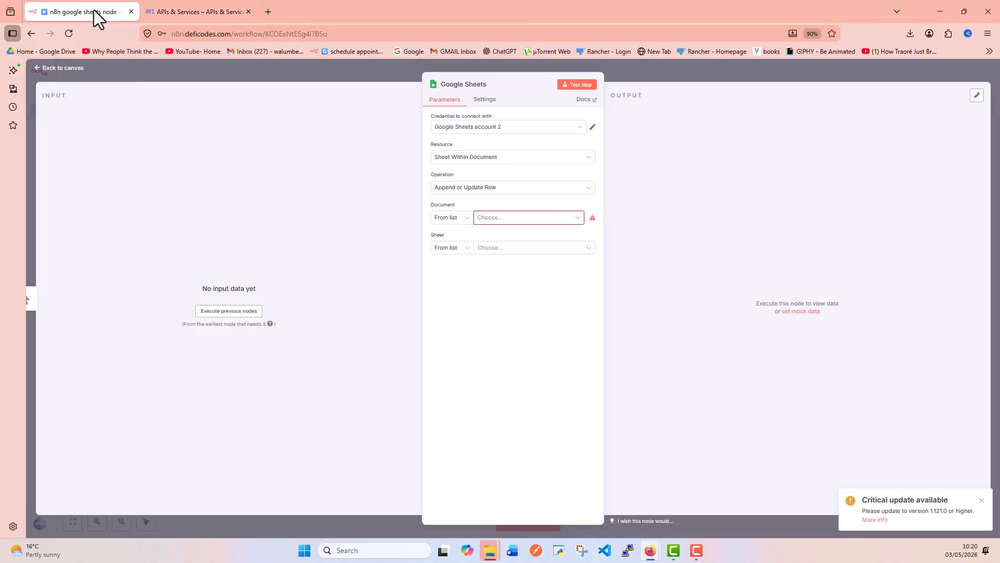
# Re-authorize the Google Sheets account 2 credential with Google, continuing past the unverified-app warning.
pyautogui.click(592, 128)
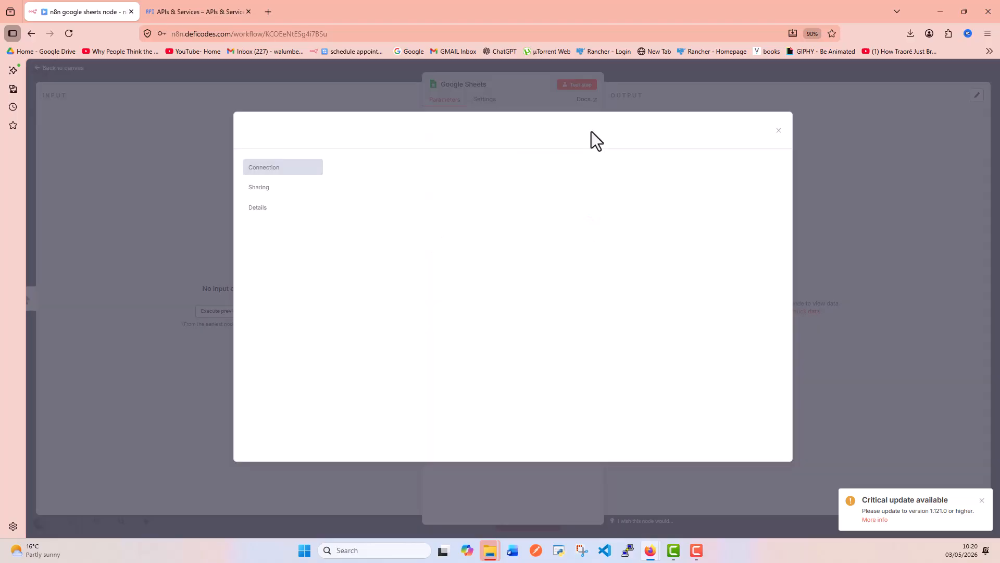
pyautogui.click(736, 184)
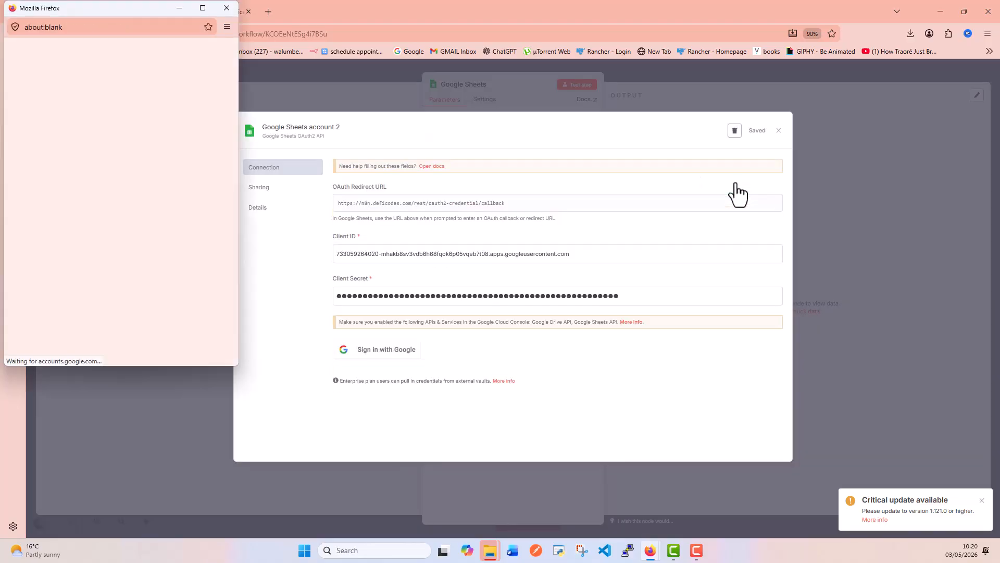
pyautogui.click(214, 229)
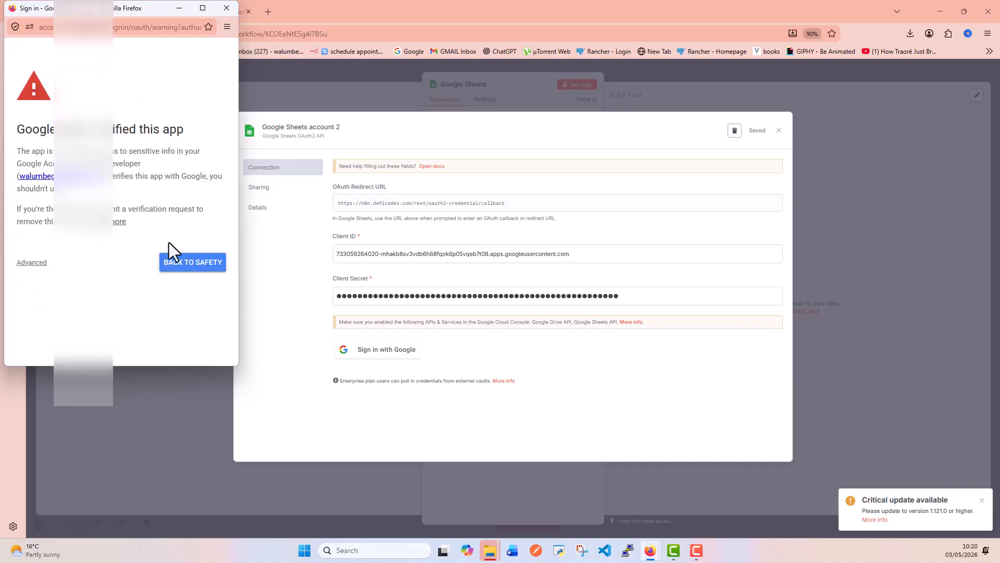
pyautogui.click(36, 269)
pyautogui.scroll(-1, 167, 281)
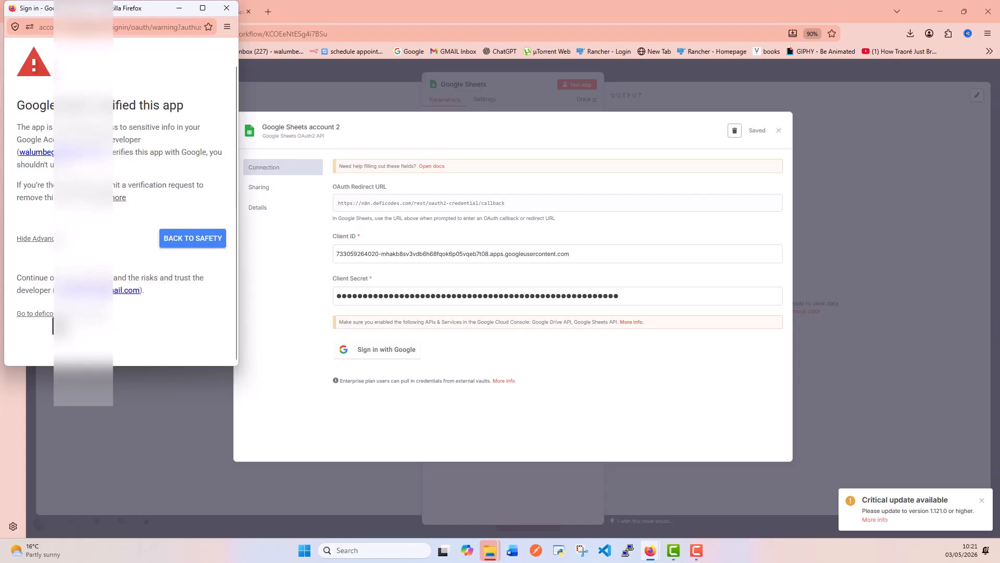
pyautogui.click(111, 314)
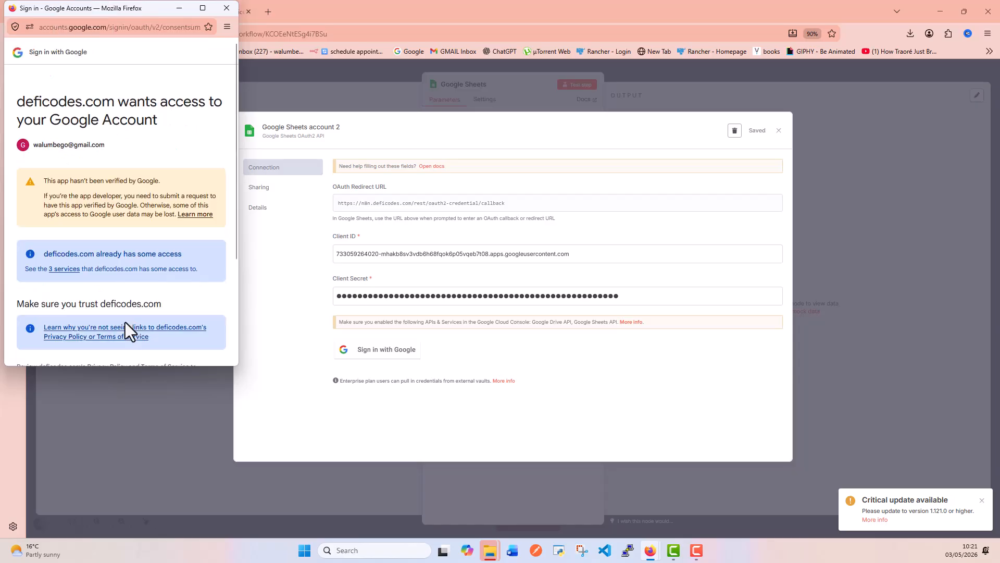
pyautogui.scroll(-1, 133, 292)
pyautogui.scroll(-3, 133, 292)
pyautogui.scroll(3, 172, 260)
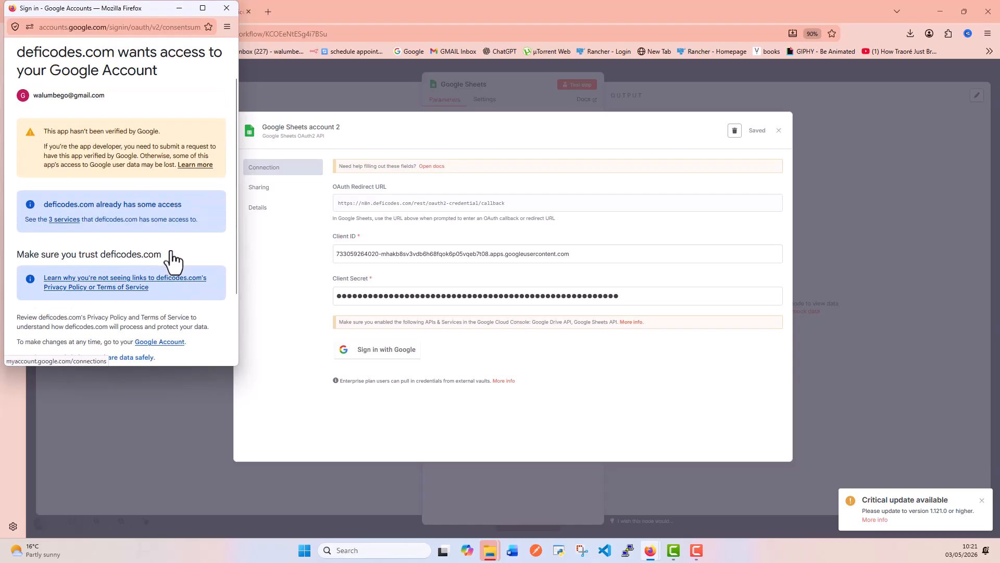
pyautogui.scroll(-3, 172, 278)
pyautogui.click(175, 353)
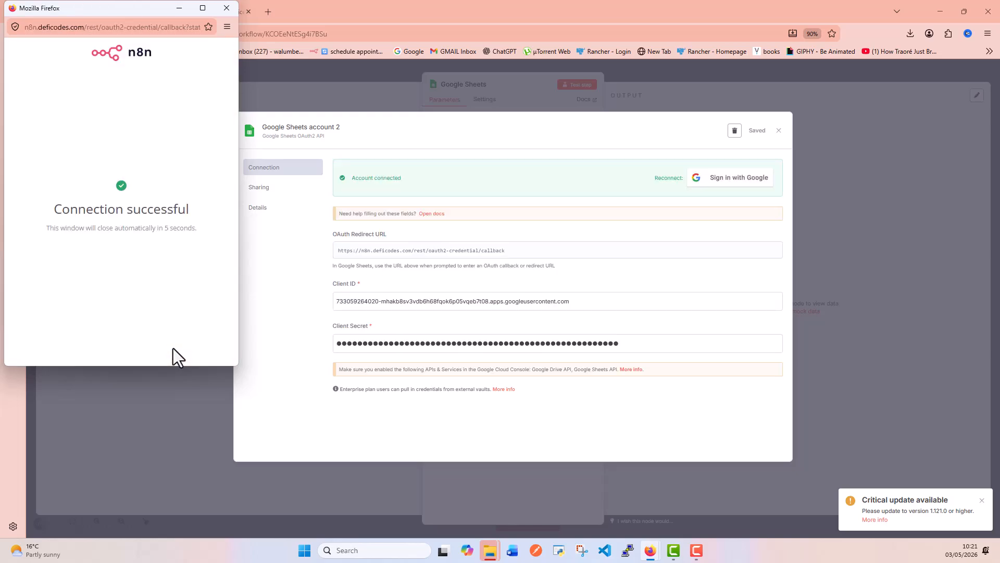
# Close the credential dialogs and load the Document list showing 'n8n Video Automation & Optimization Guide'.
pyautogui.click(226, 10)
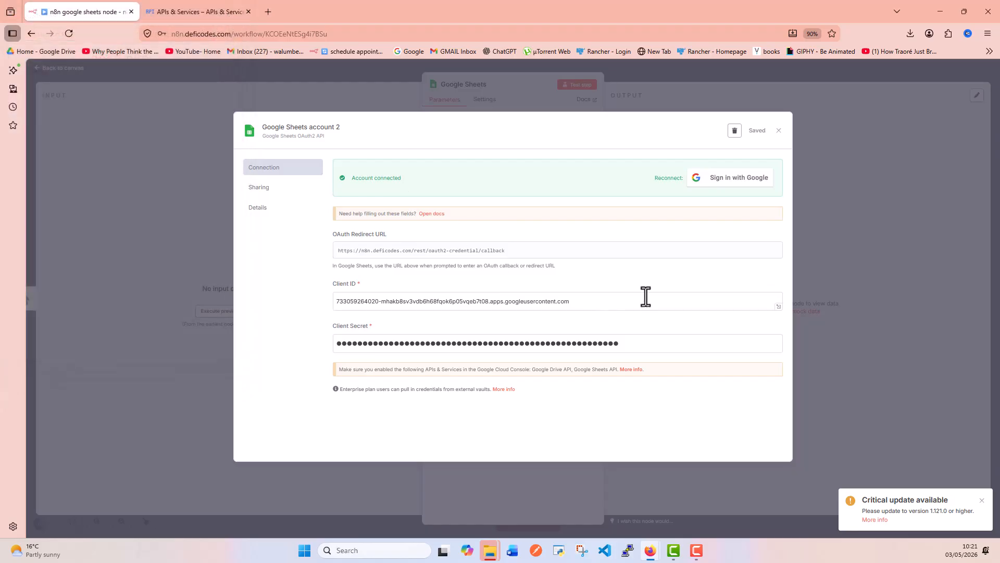
pyautogui.click(780, 133)
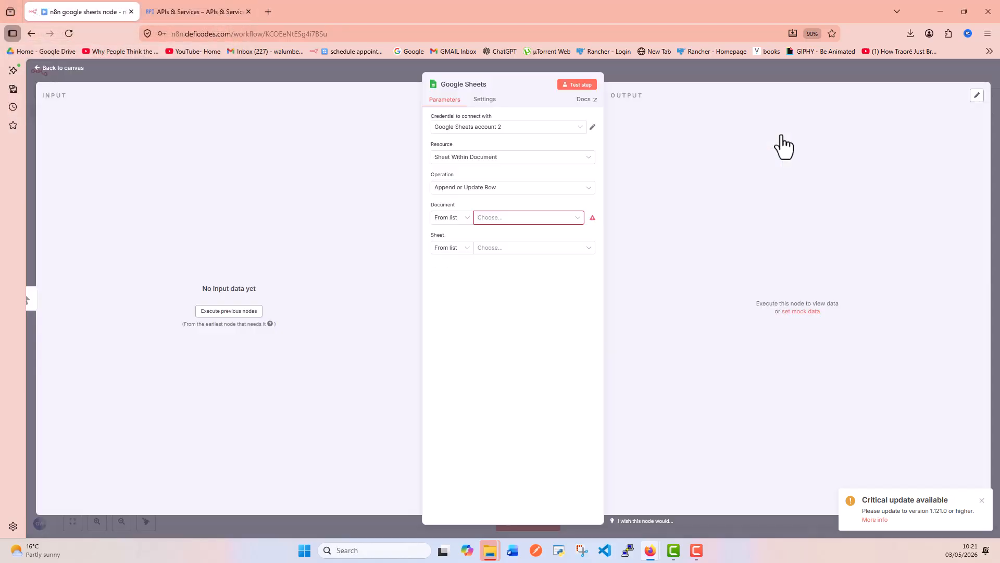
pyautogui.click(499, 219)
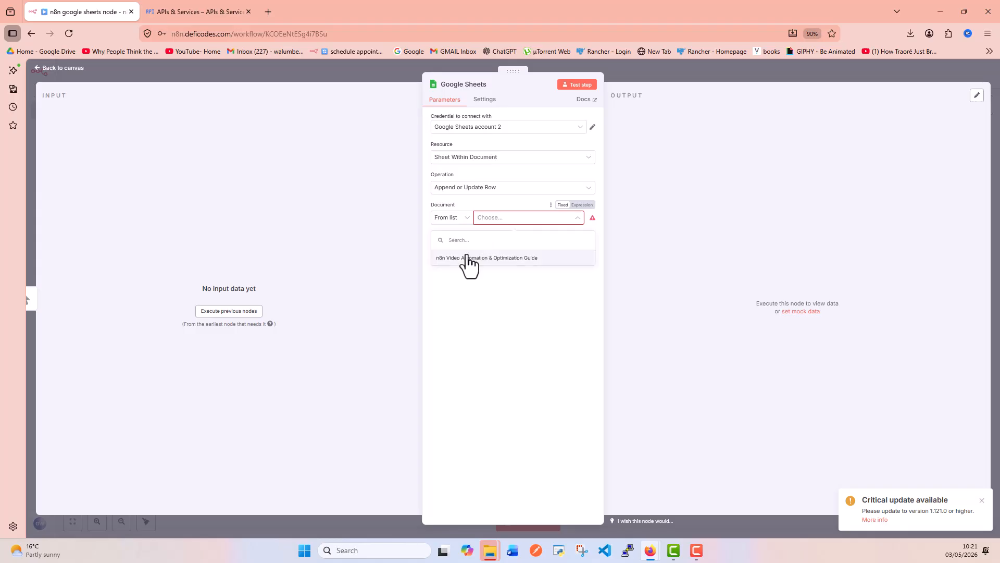